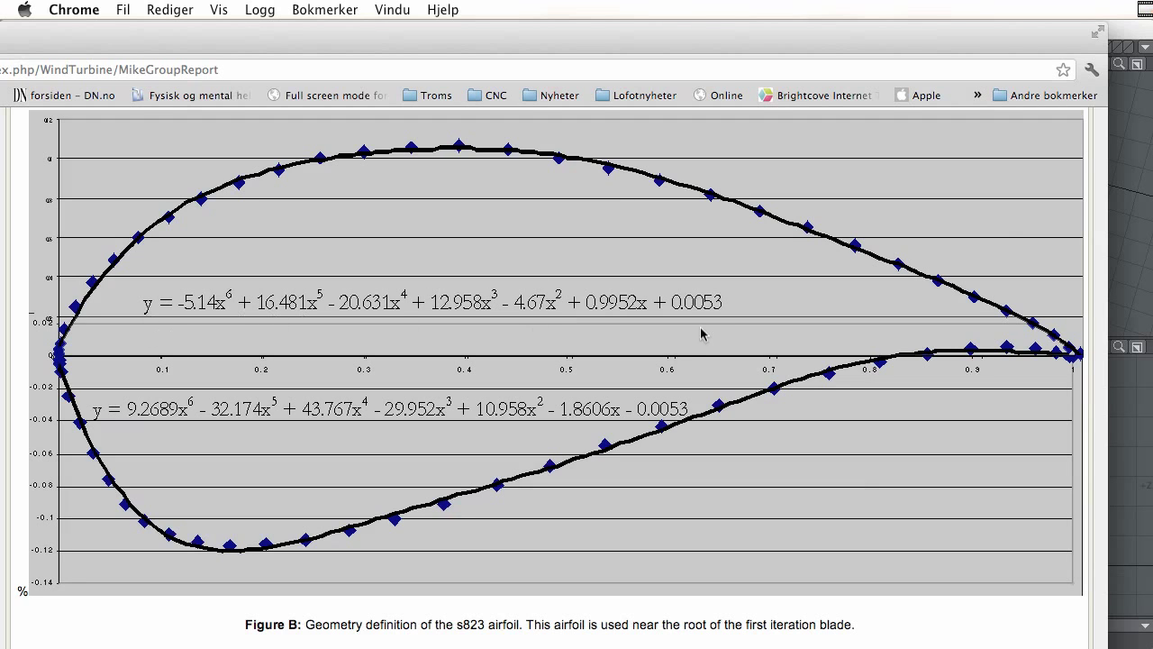
Switch to the Pages document and copy the LightWave-formatted "Surface over" equation, starting with (-5.14 * x^6).
key(super+Tab)
key(super+Tab)
key(super+Tab)
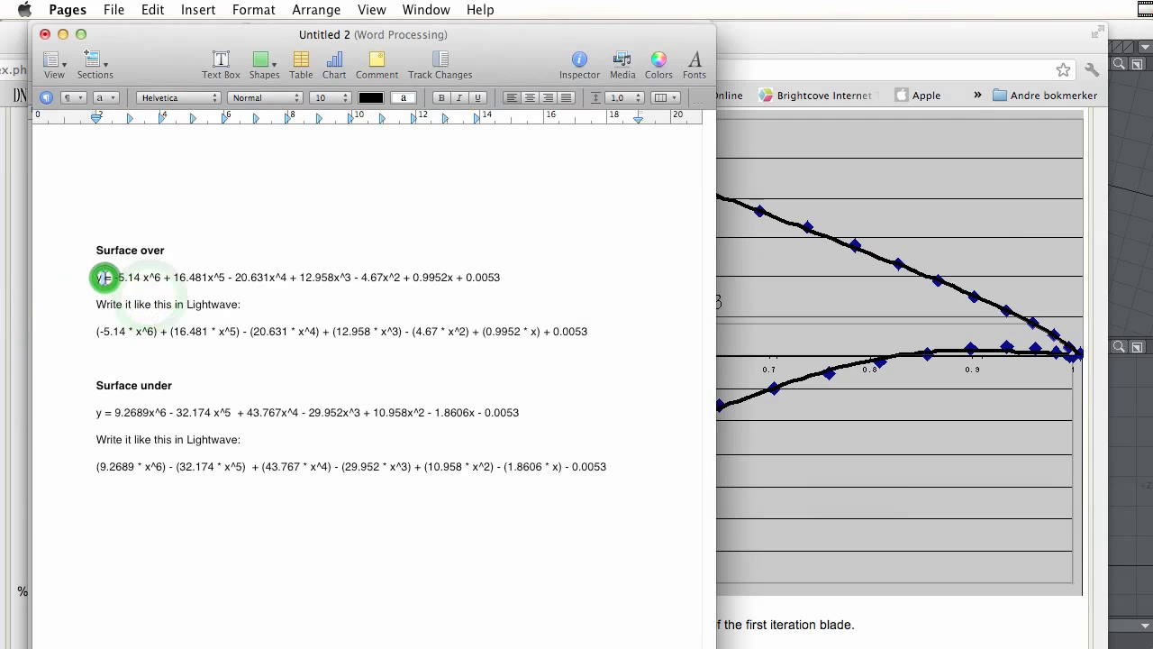
triple_click(101, 277)
triple_click(105, 306)
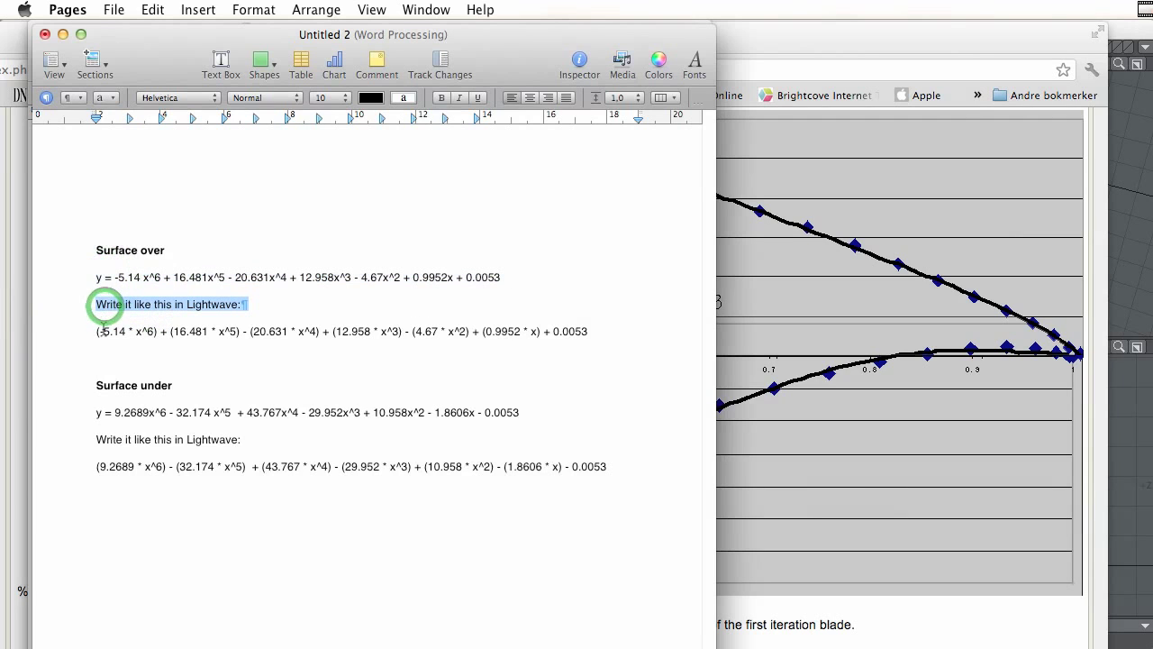
drag(98, 333, 567, 337)
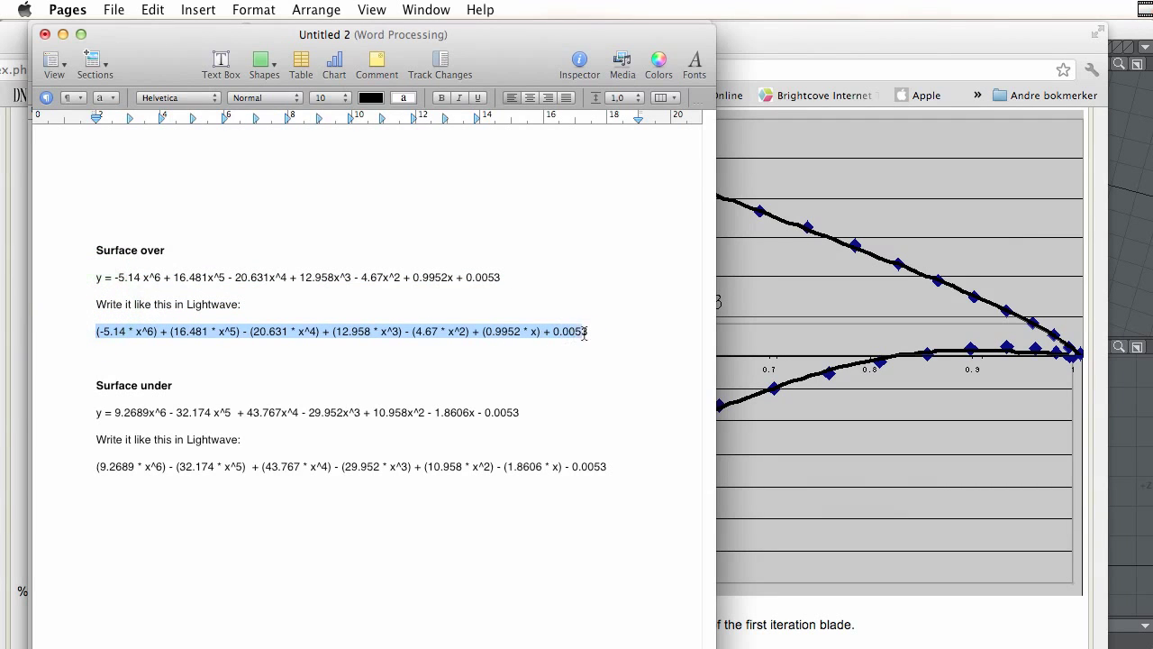
right_click(579, 350)
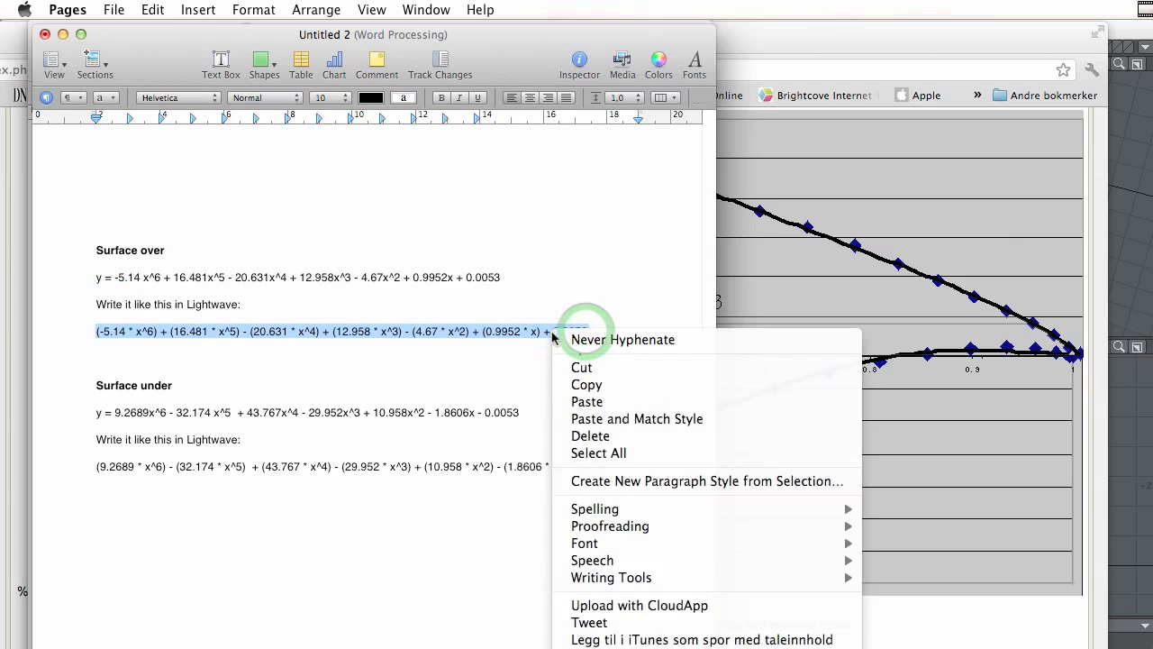
click(587, 384)
In LightWave Modeler, create a Plot 2D surface from the copied "Surface over" equation, using a rectangle mesh from 0 to 1 m in X and Y.
key(super+Tab)
key(super+Tab)
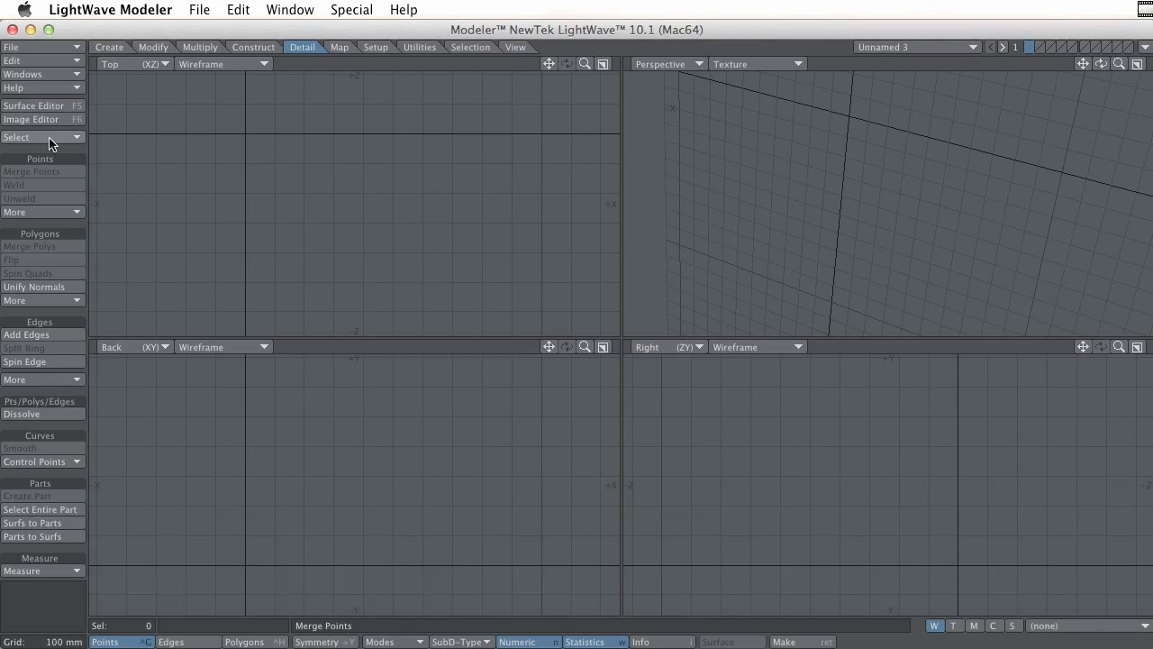
click(109, 47)
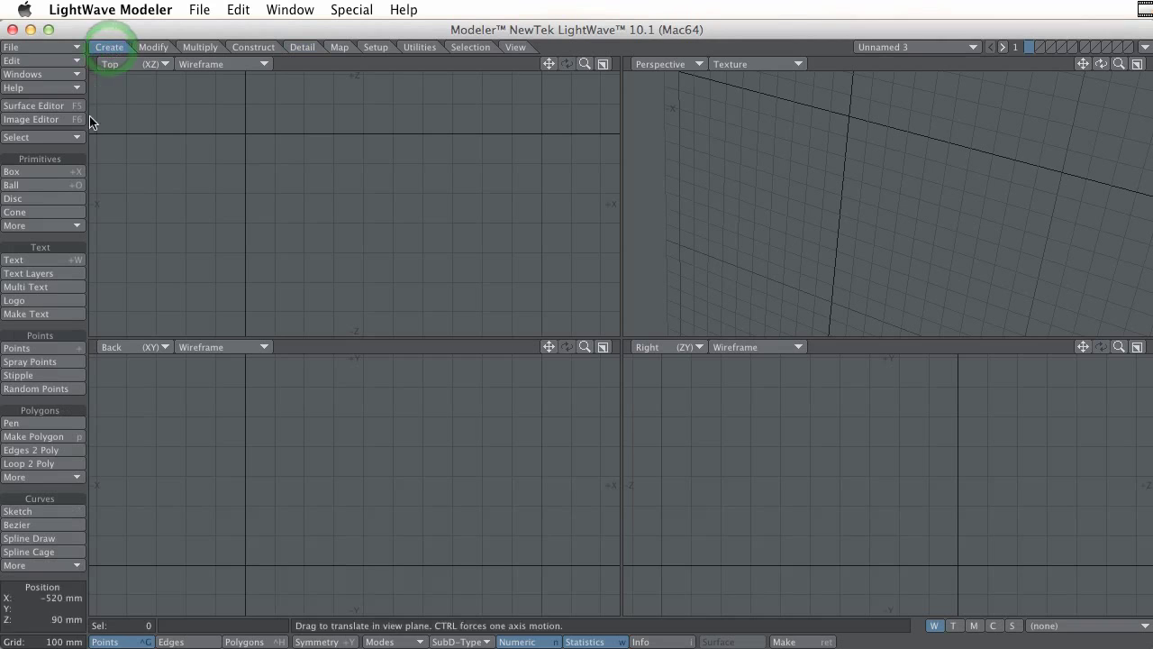
click(45, 226)
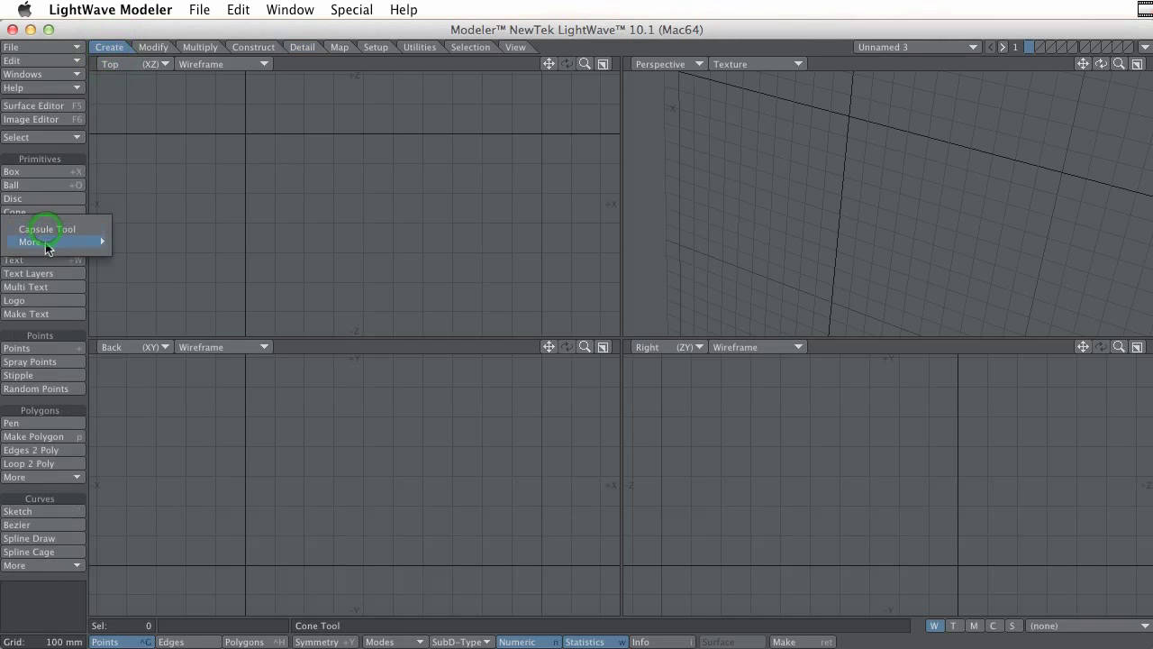
mouse_move(54, 242)
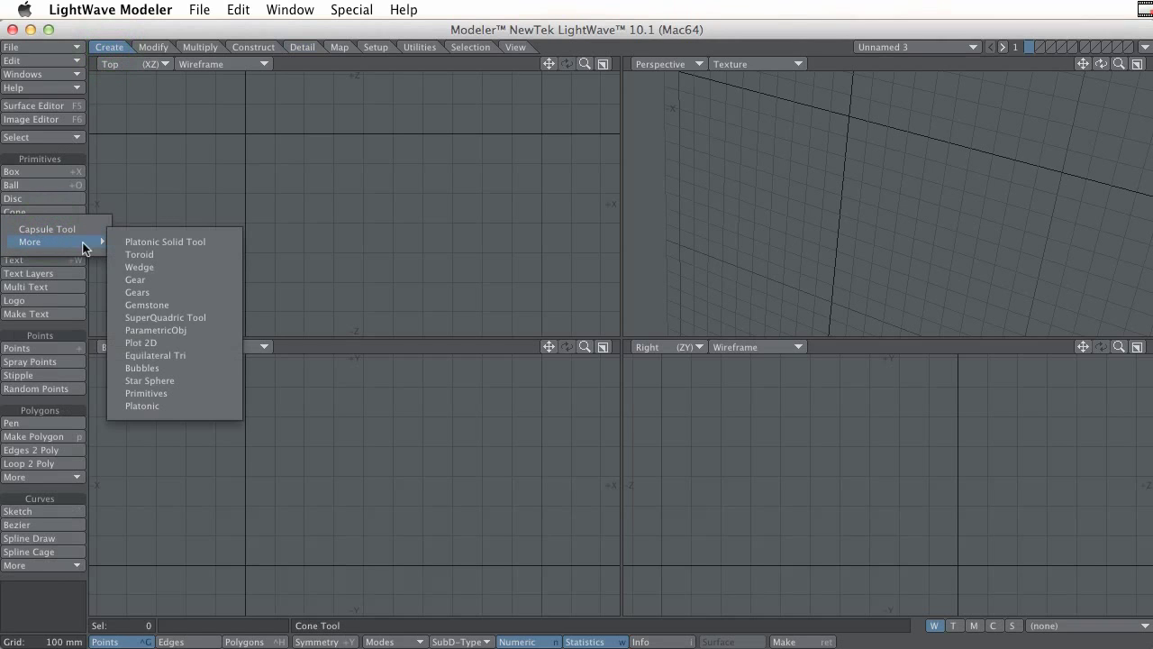
click(168, 343)
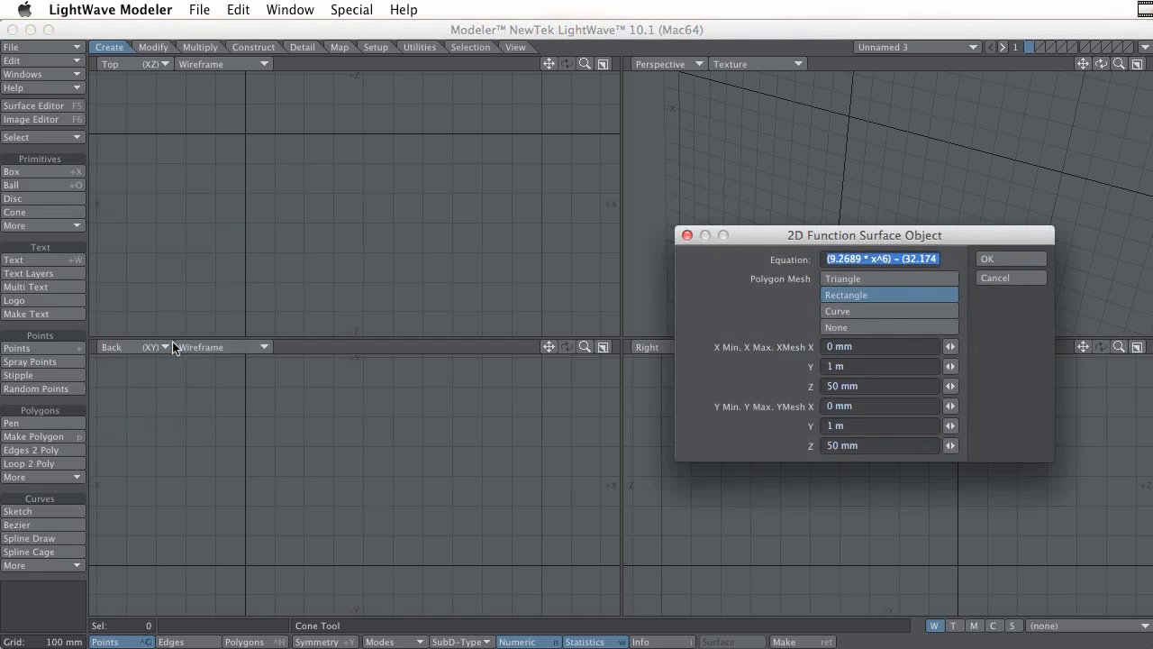
right_click(870, 257)
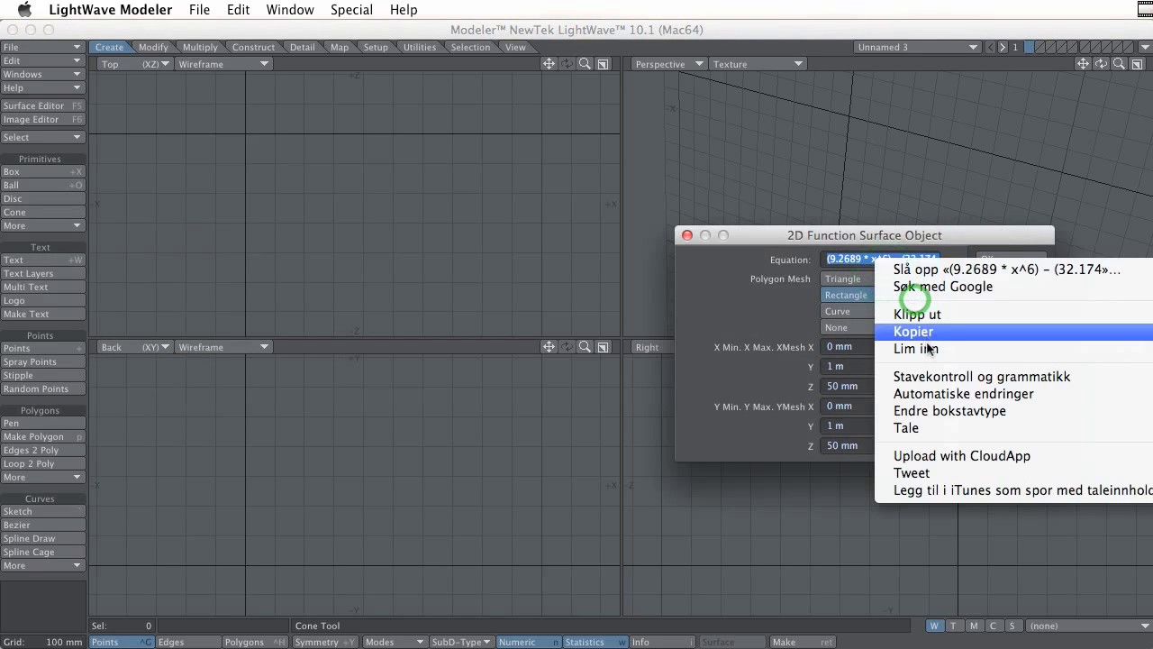
click(888, 343)
click(849, 365)
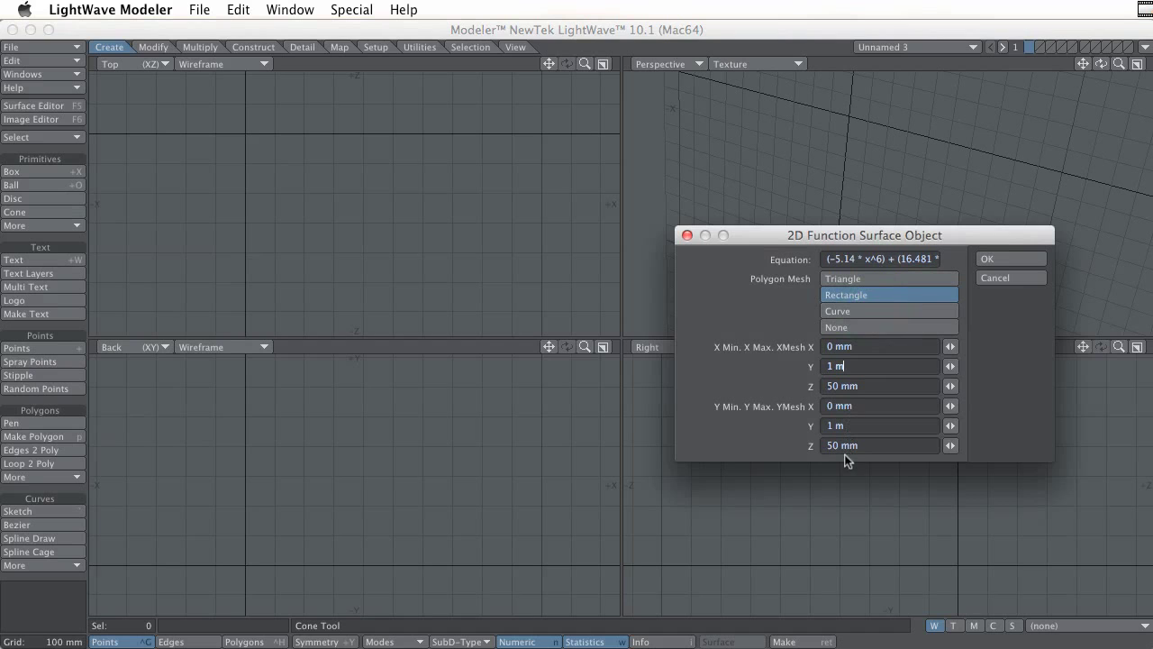
click(1012, 259)
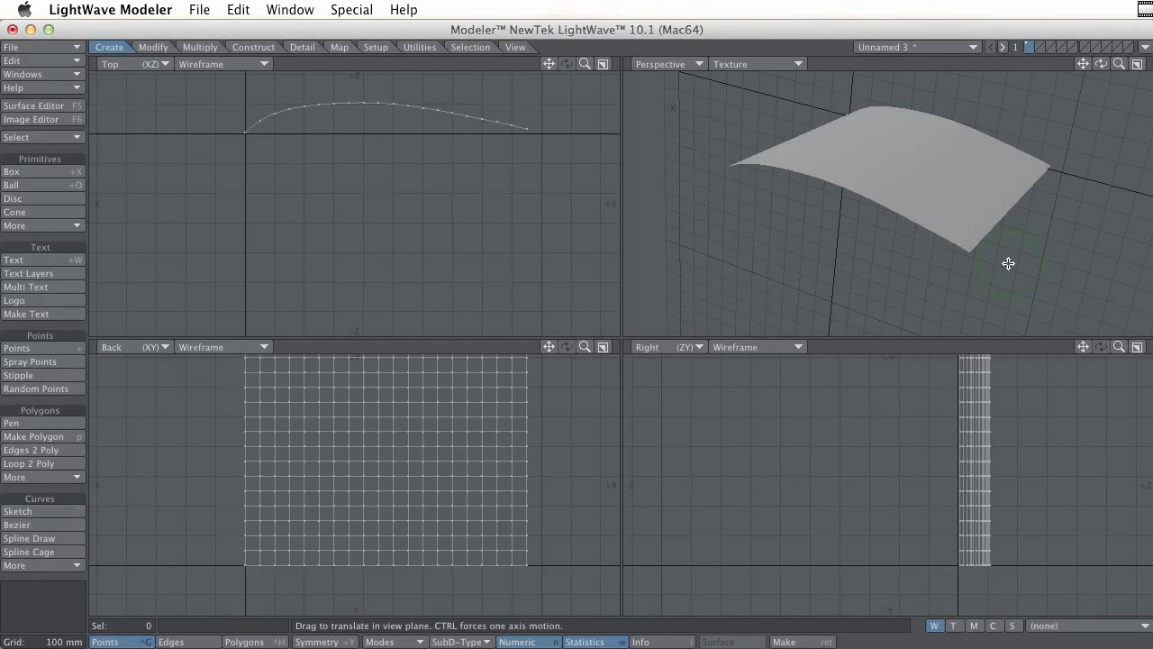
Make the Default surface of the new object double sided.
click(45, 105)
click(883, 595)
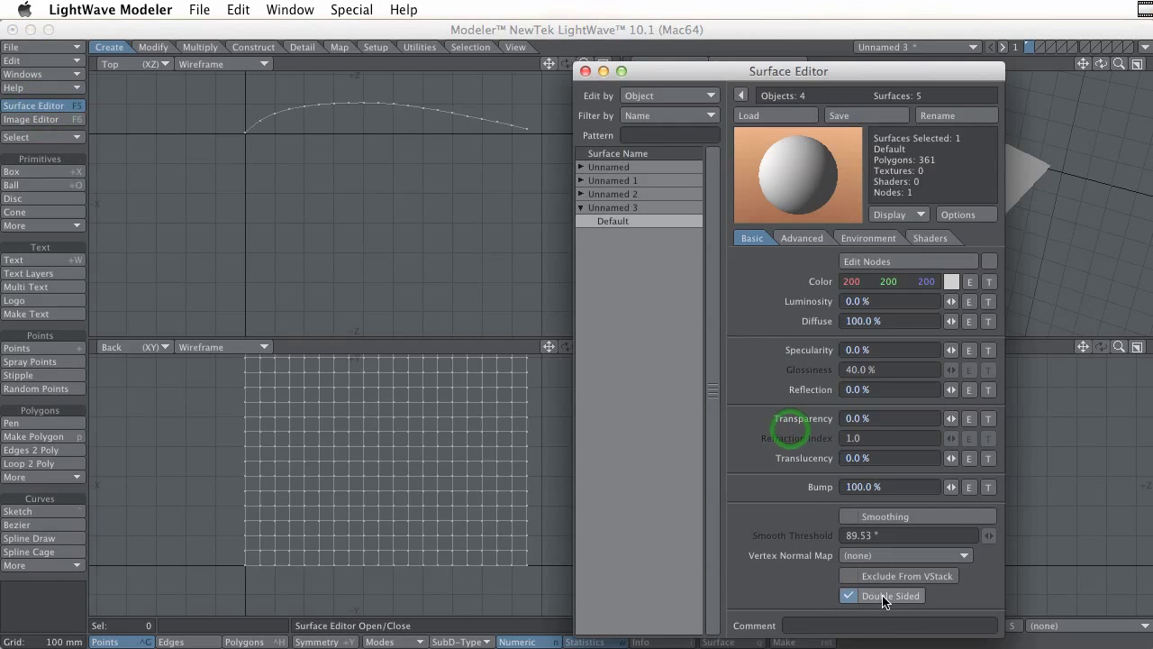
click(584, 71)
alt+drag(809, 206, 857, 198)
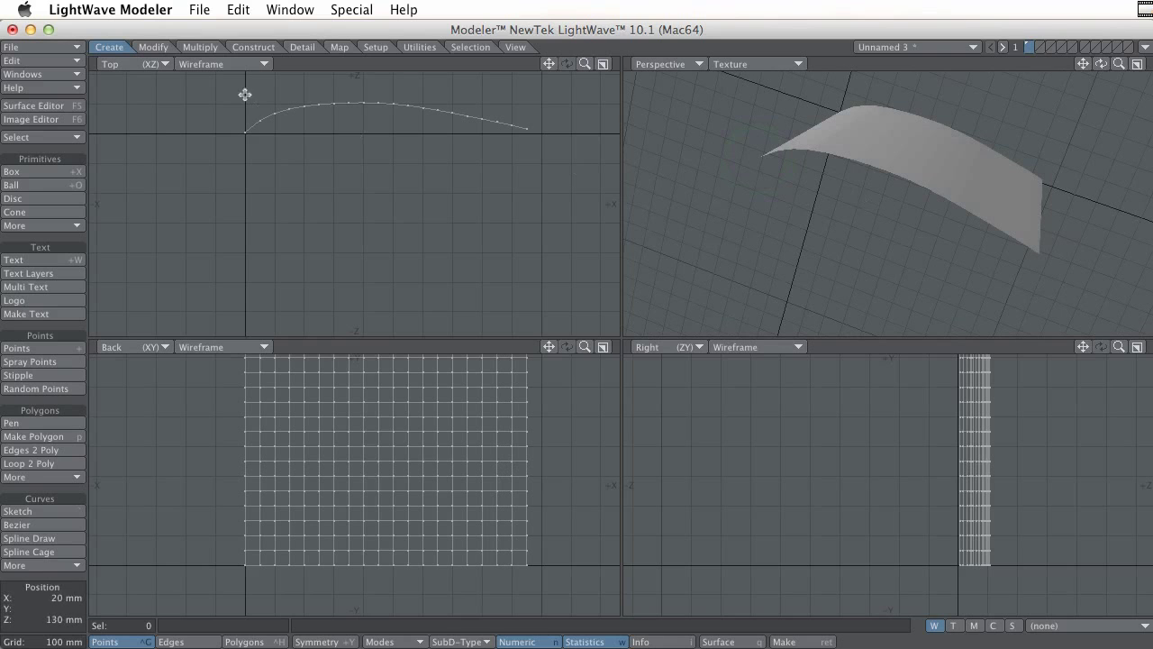
Return to the Pages document and copy the LightWave-formatted "Surface under" equation, starting with (9.2689 * x^6).
key(super+Tab)
key(super+Tab)
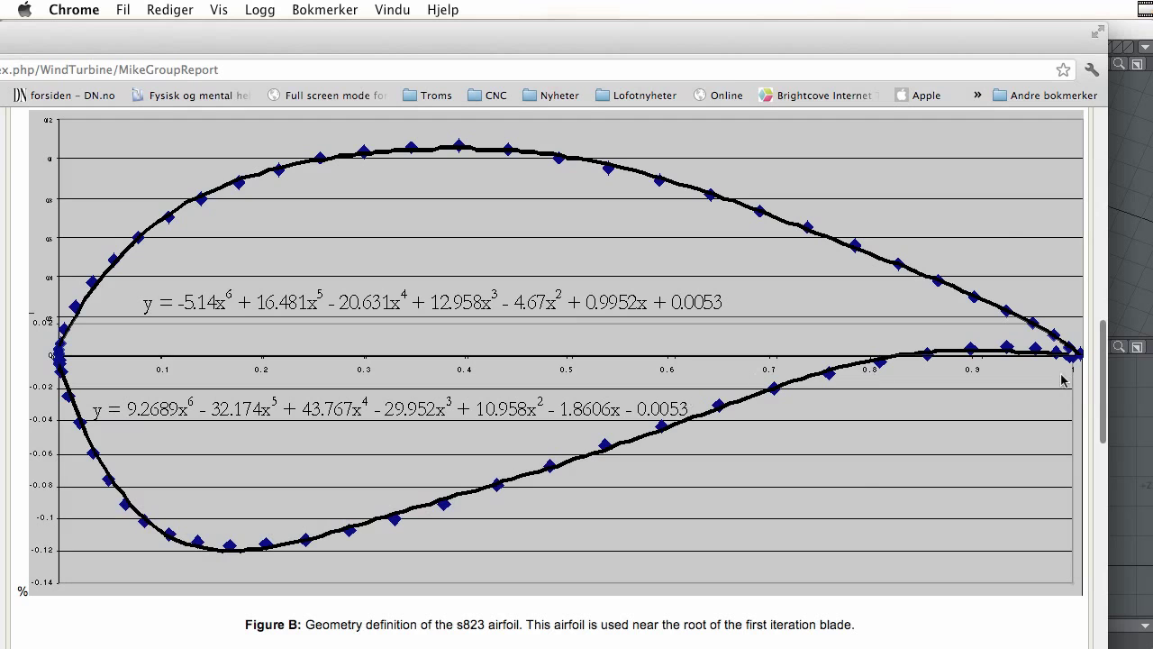
key(super+Tab)
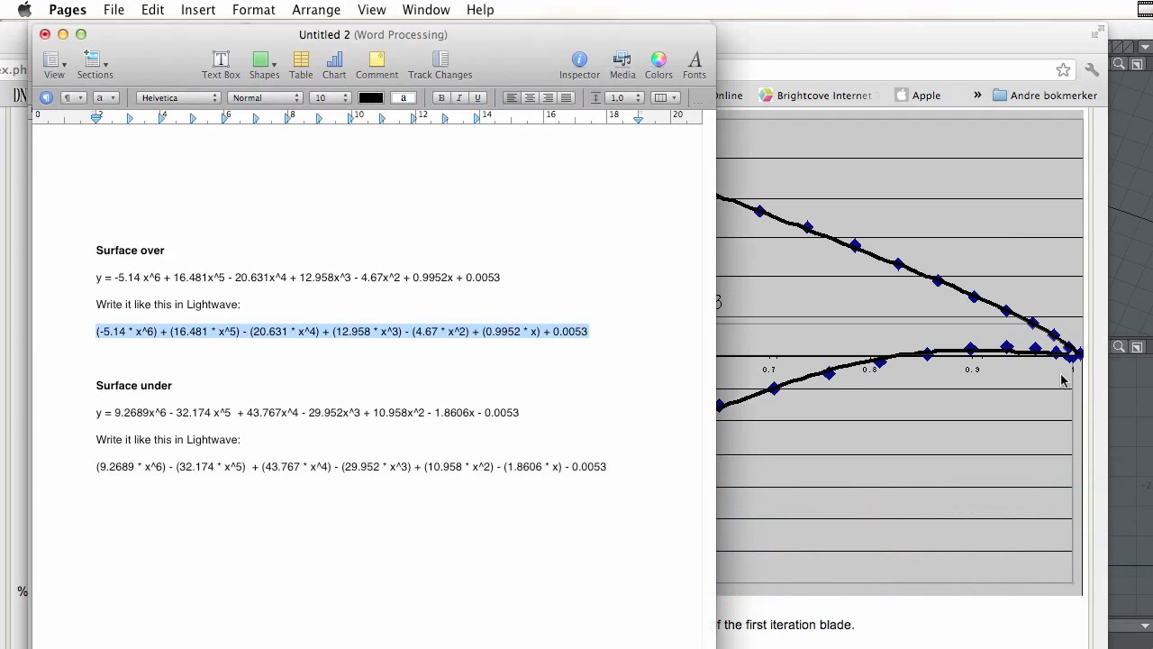
click(102, 401)
triple_click(115, 412)
click(118, 414)
triple_click(118, 439)
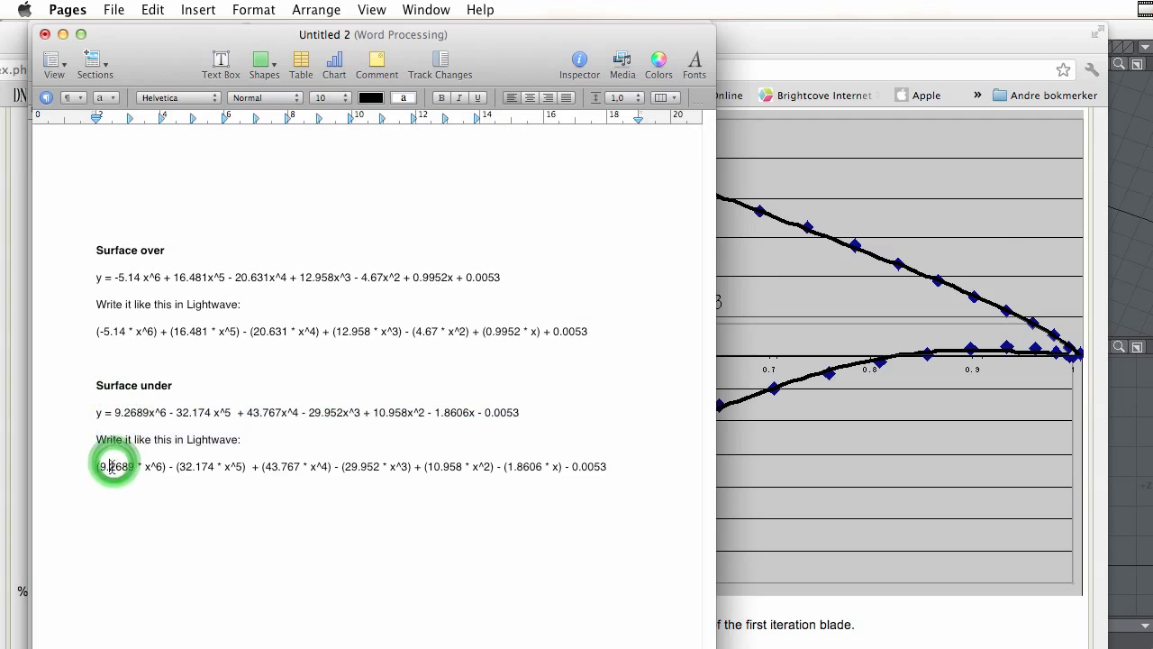
triple_click(112, 467)
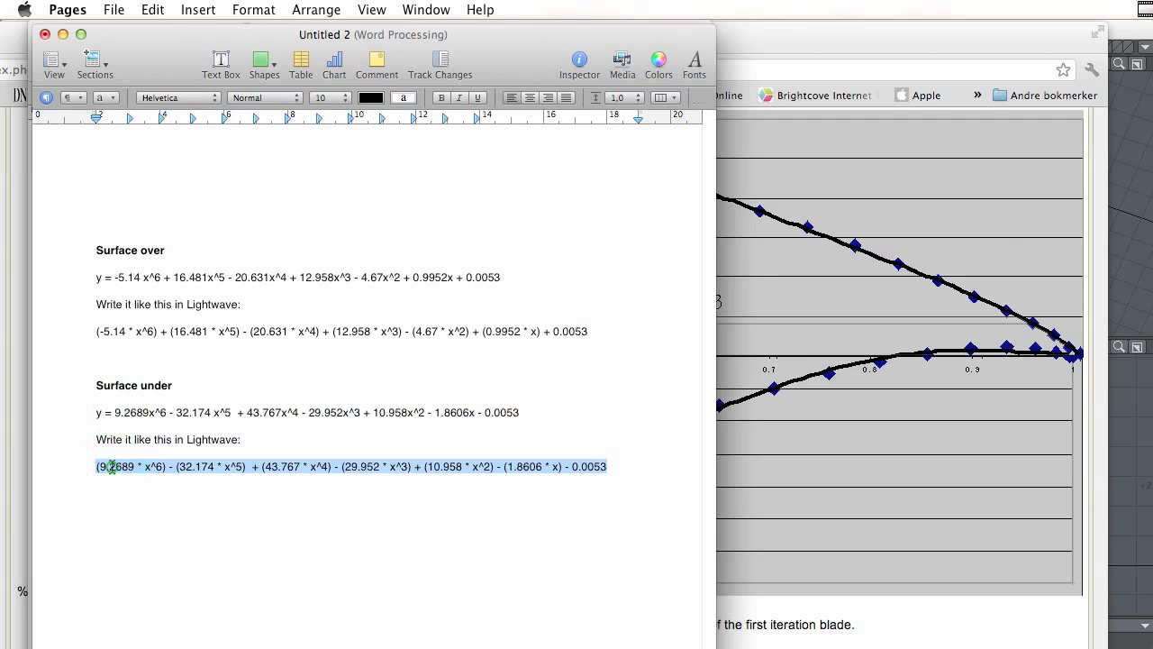
right_click(112, 466)
click(175, 518)
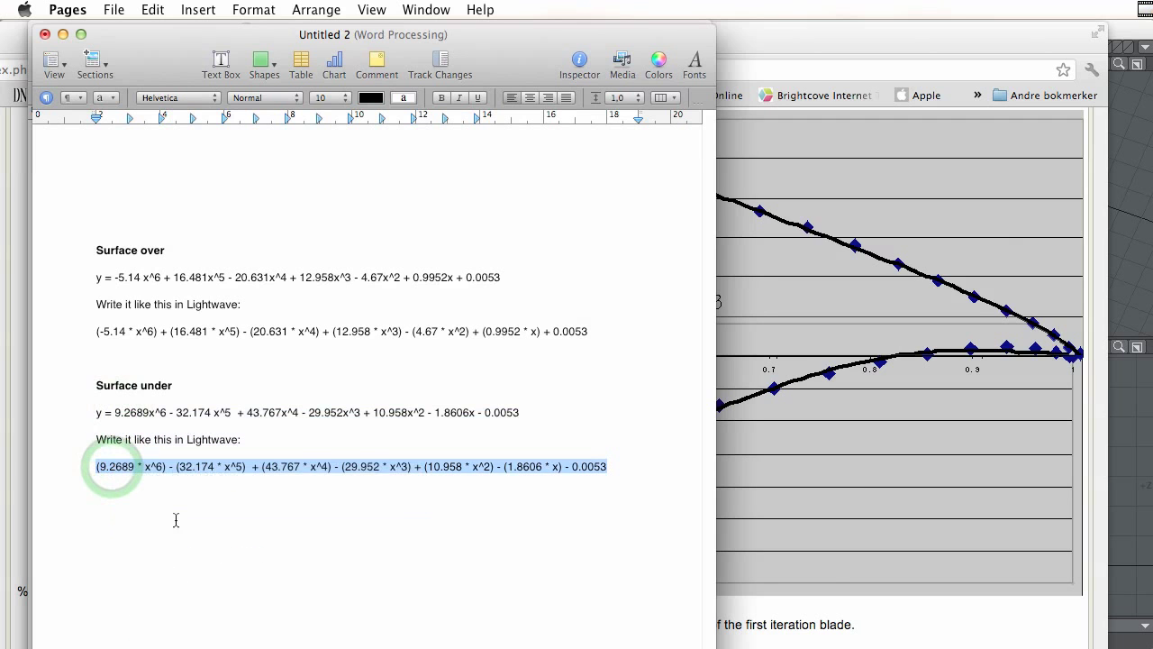
Back in LightWave Modeler, create a second Plot 2D surface from the copied "Surface under" equation, keeping the rectangle mesh and the same ranges.
key(super+Tab)
key(super+Tab)
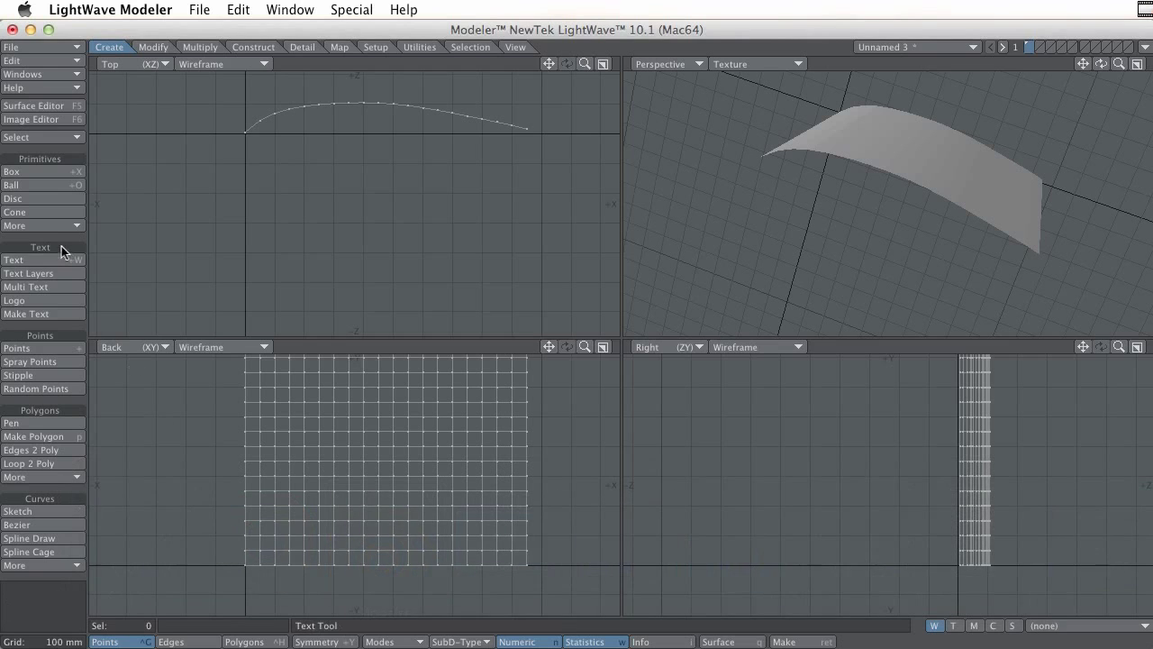
click(47, 227)
click(31, 240)
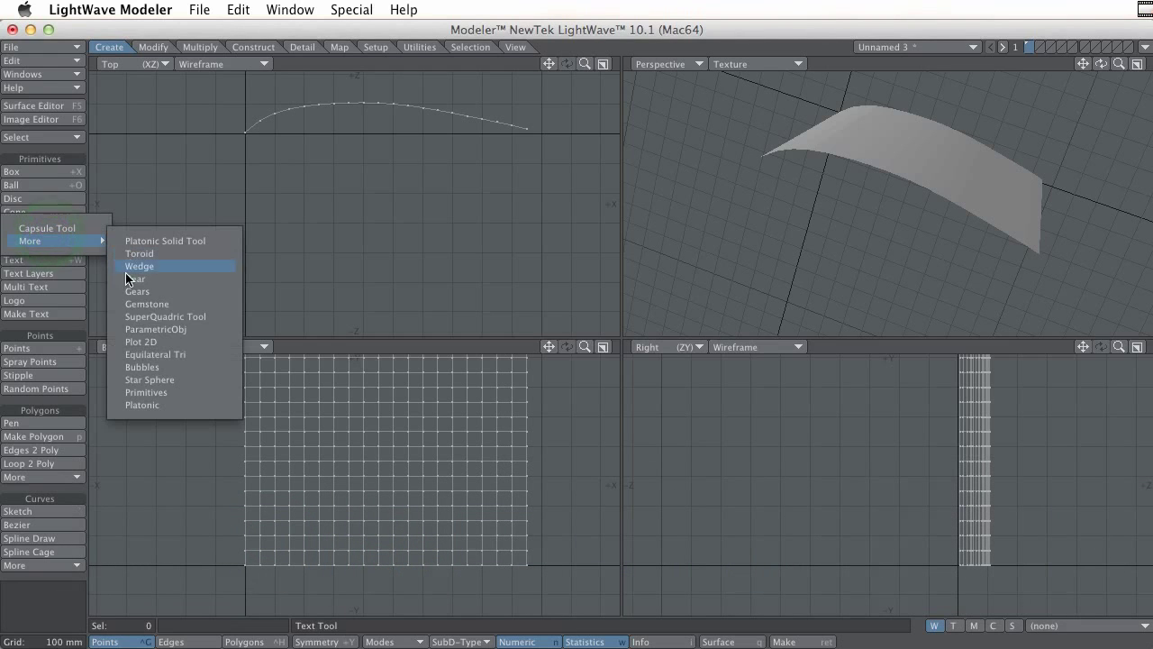
click(158, 341)
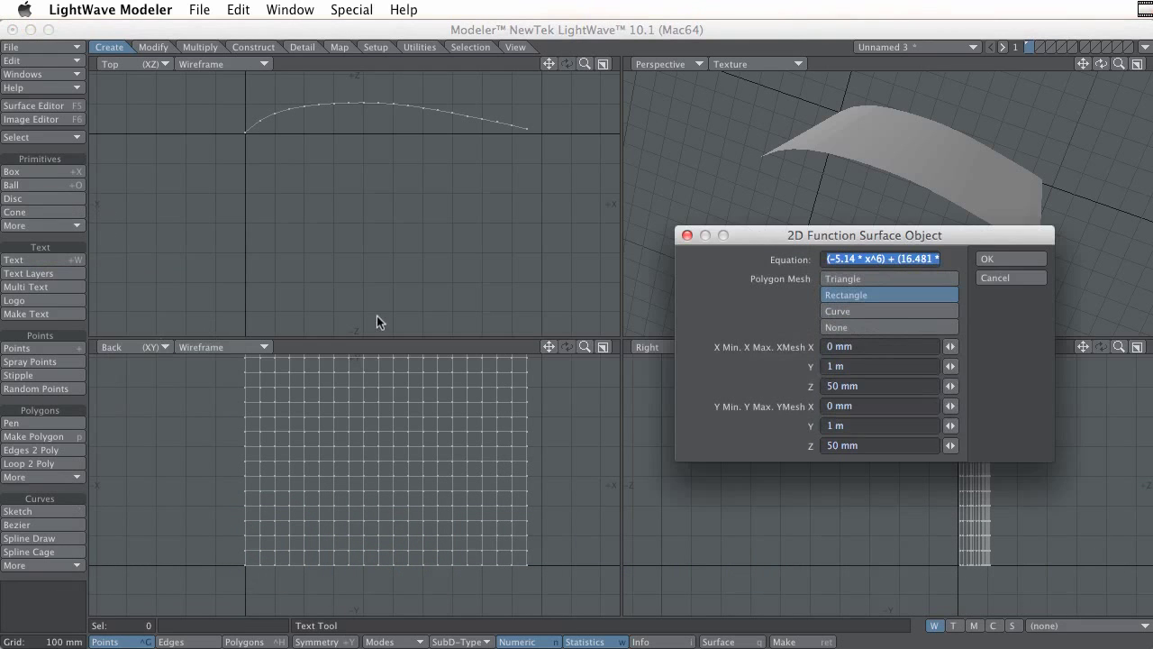
right_click(830, 258)
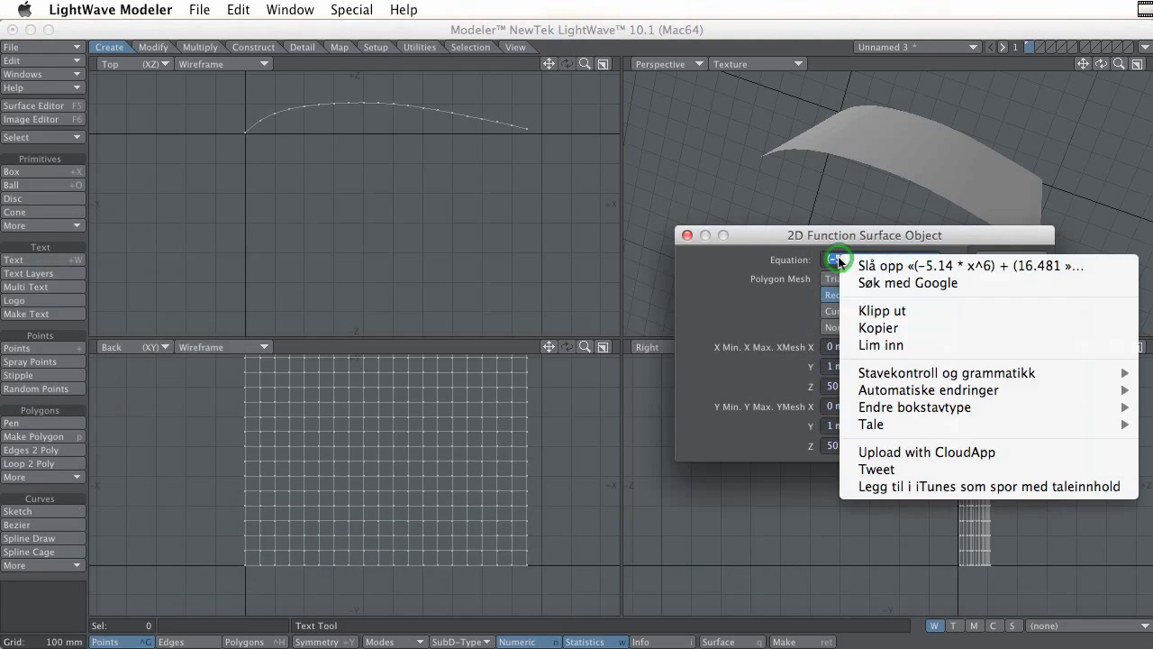
click(901, 345)
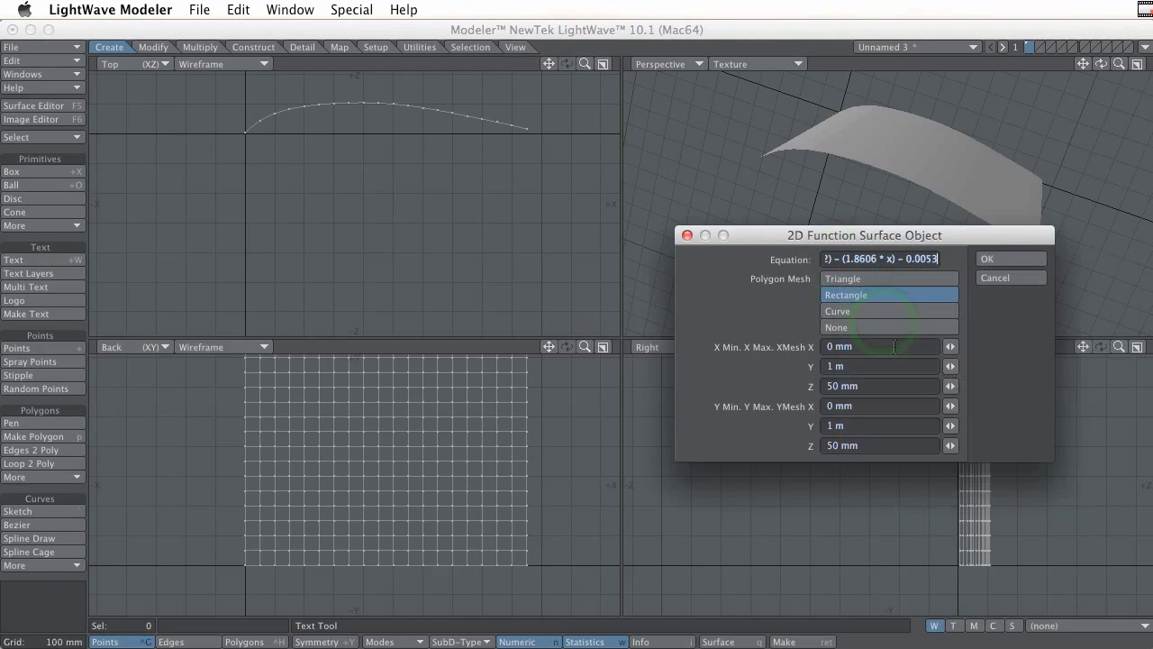
click(1023, 258)
key(t)
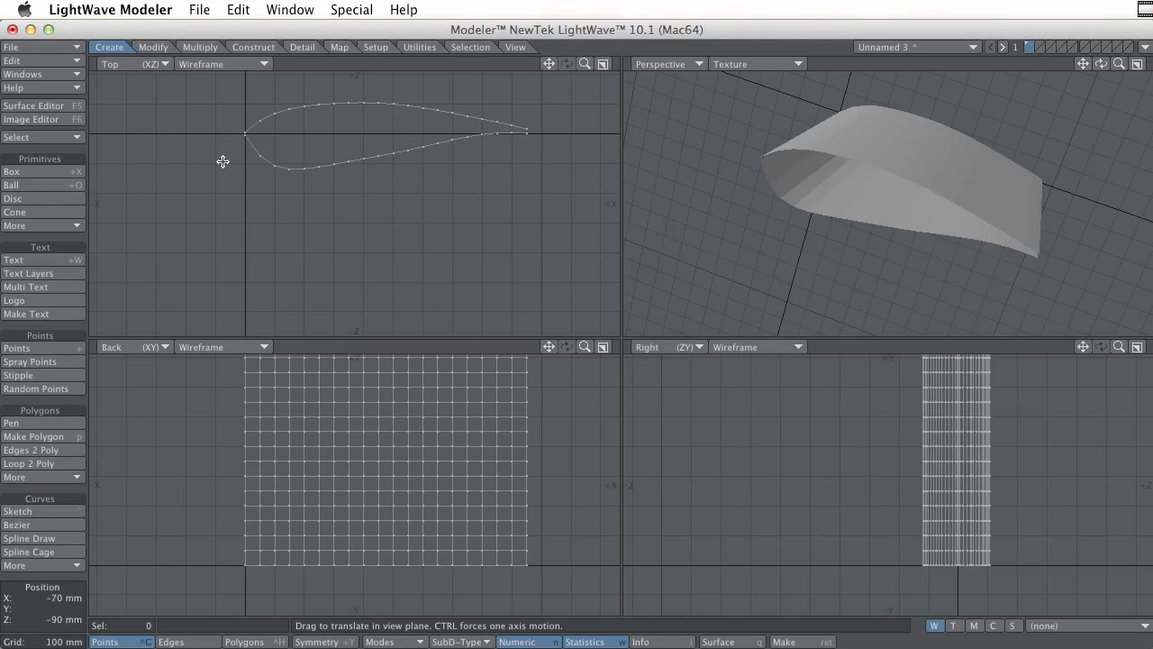
key(space)
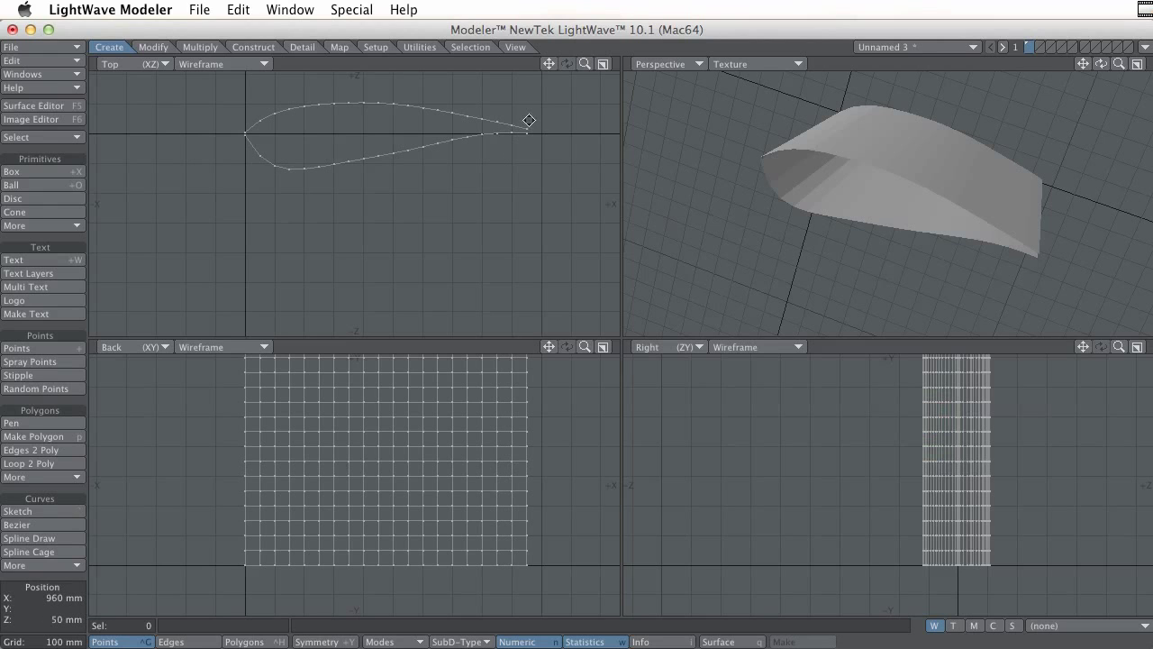
Extend both surfaces' trailing-edge points with Extender Plus and move the extended points slightly outward along X.
click(526, 131)
click(158, 63)
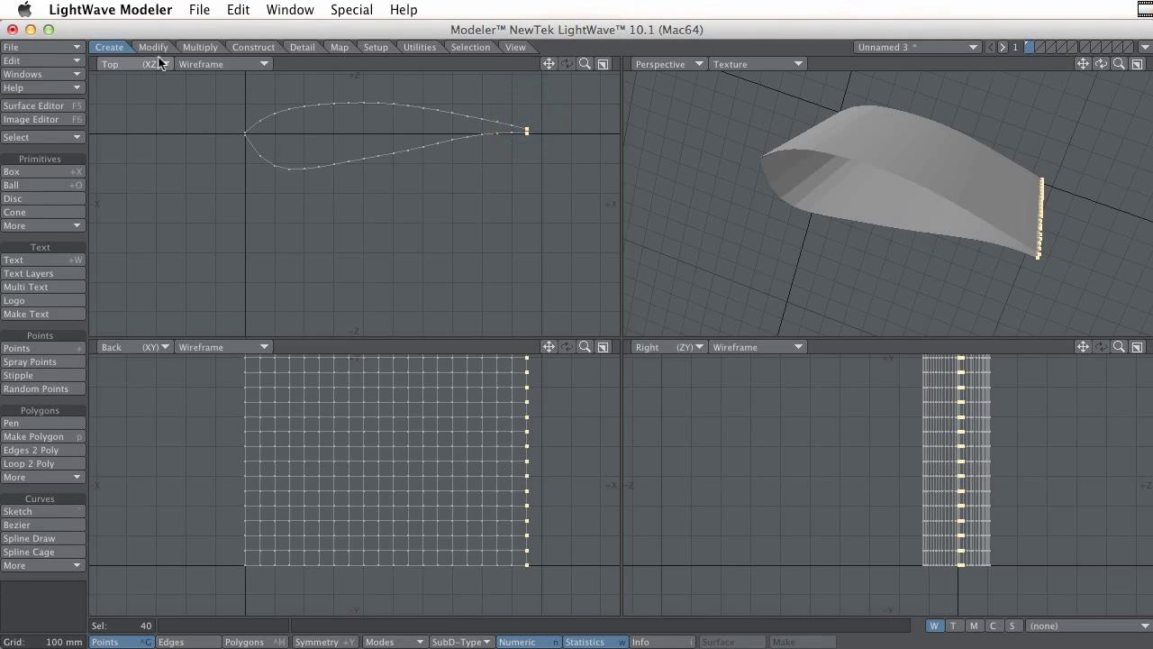
click(196, 49)
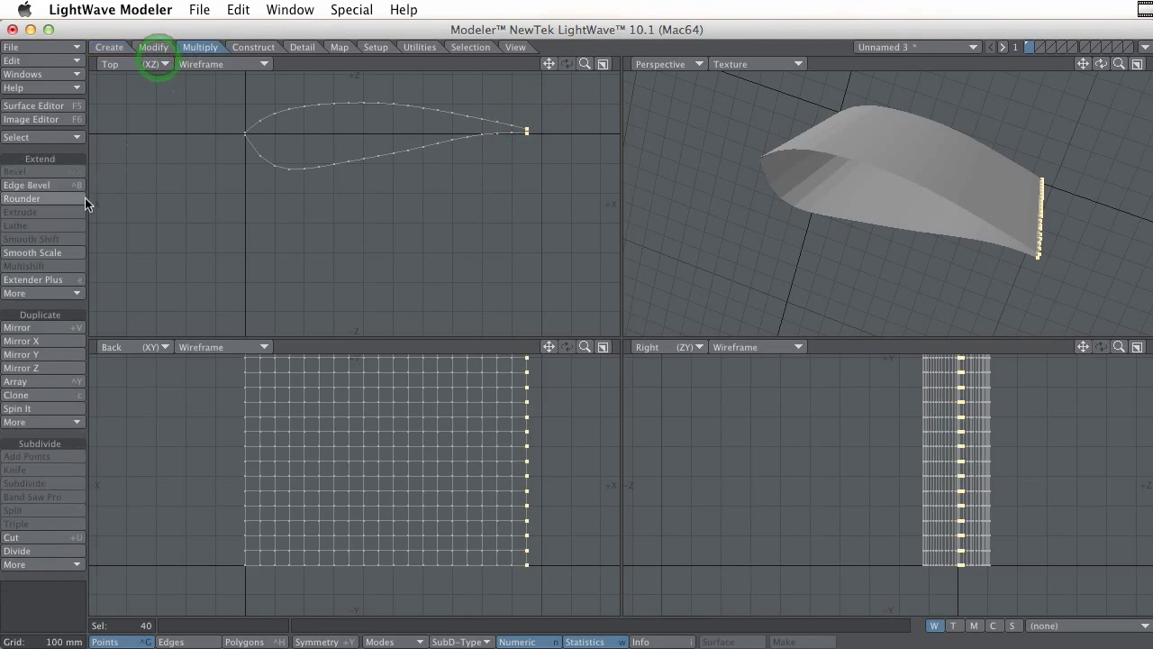
click(60, 279)
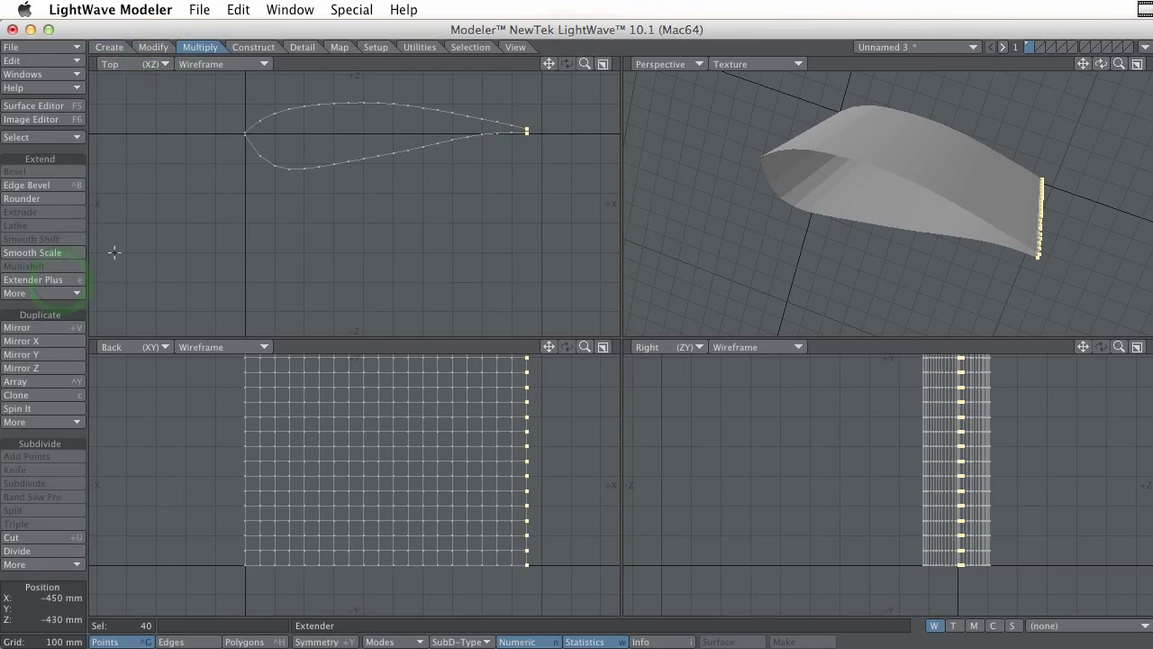
click(157, 49)
click(54, 170)
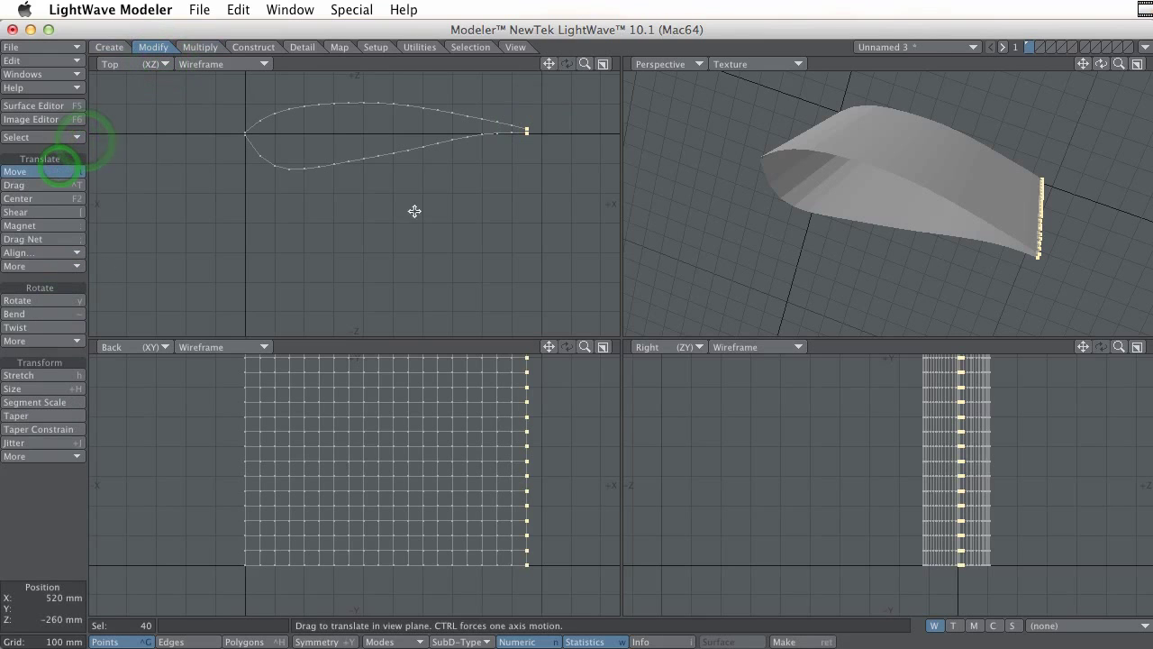
drag(423, 211, 431, 210)
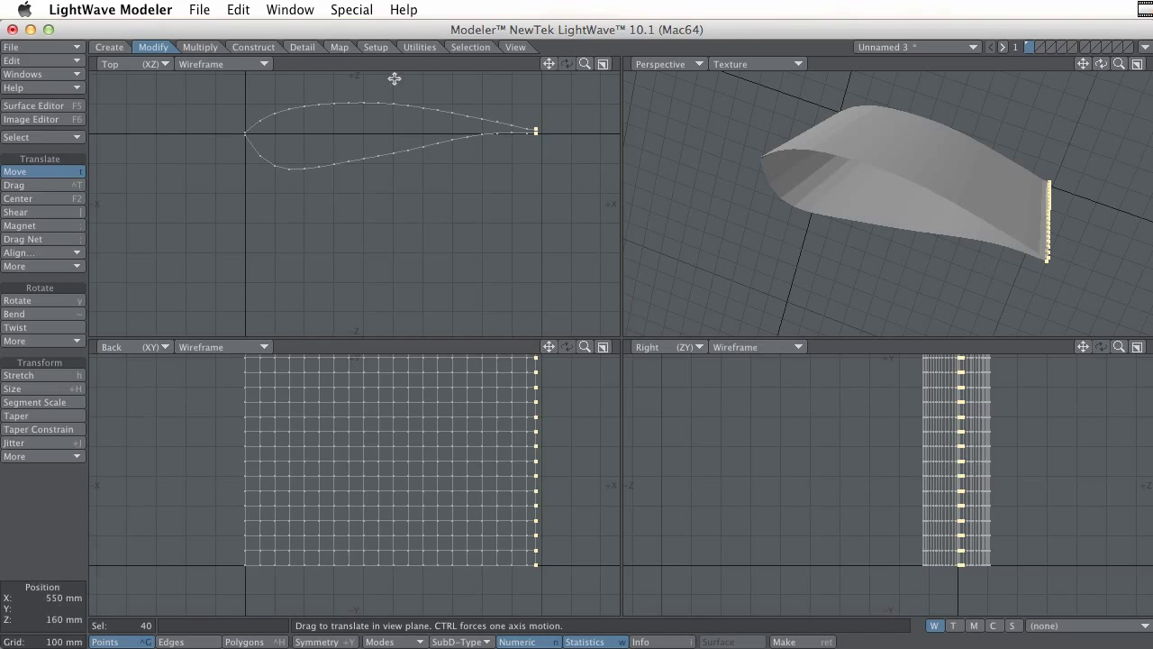
Flatten the selected trailing-edge points onto one line by setting their Z value to 0 mm.
click(306, 47)
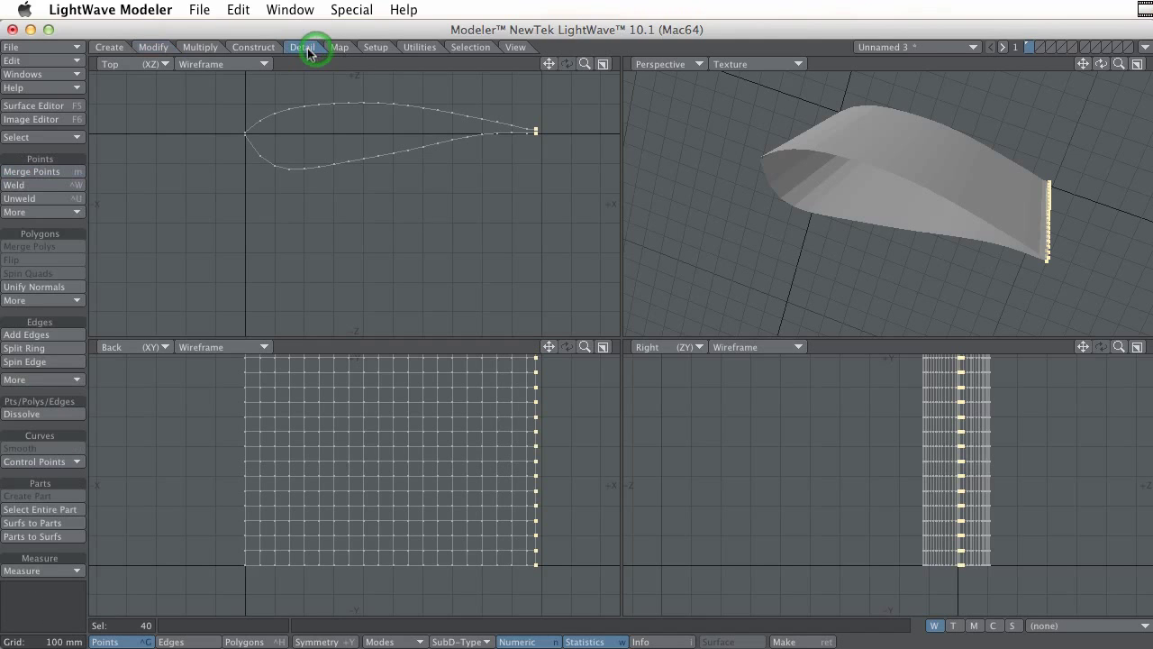
click(49, 211)
click(51, 211)
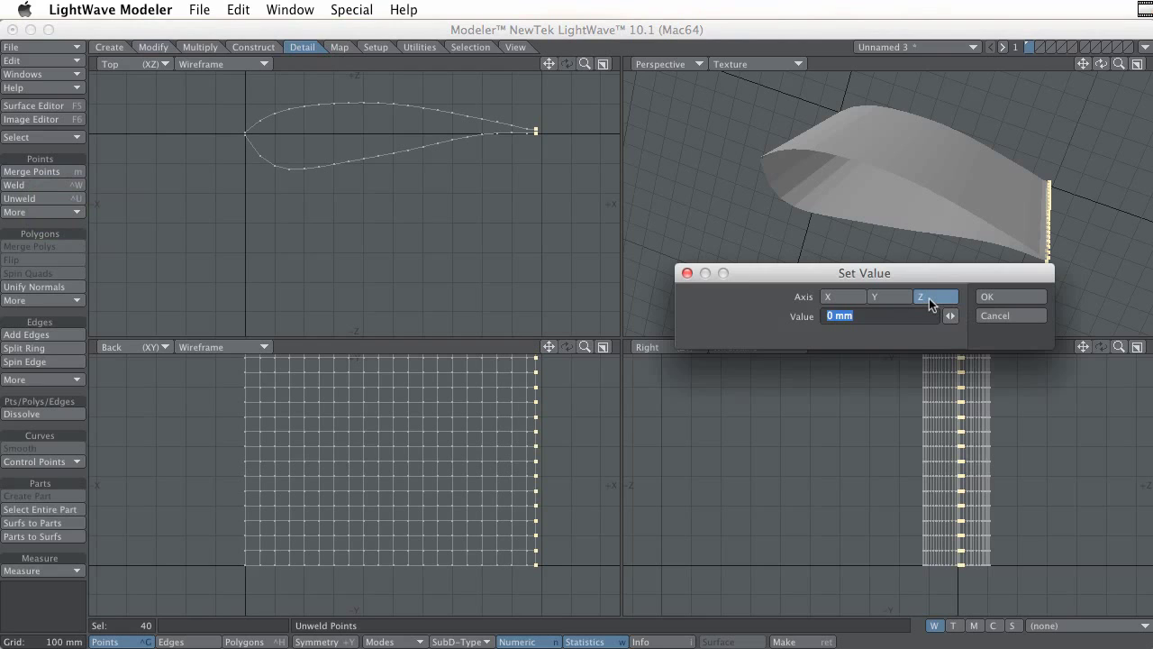
click(994, 297)
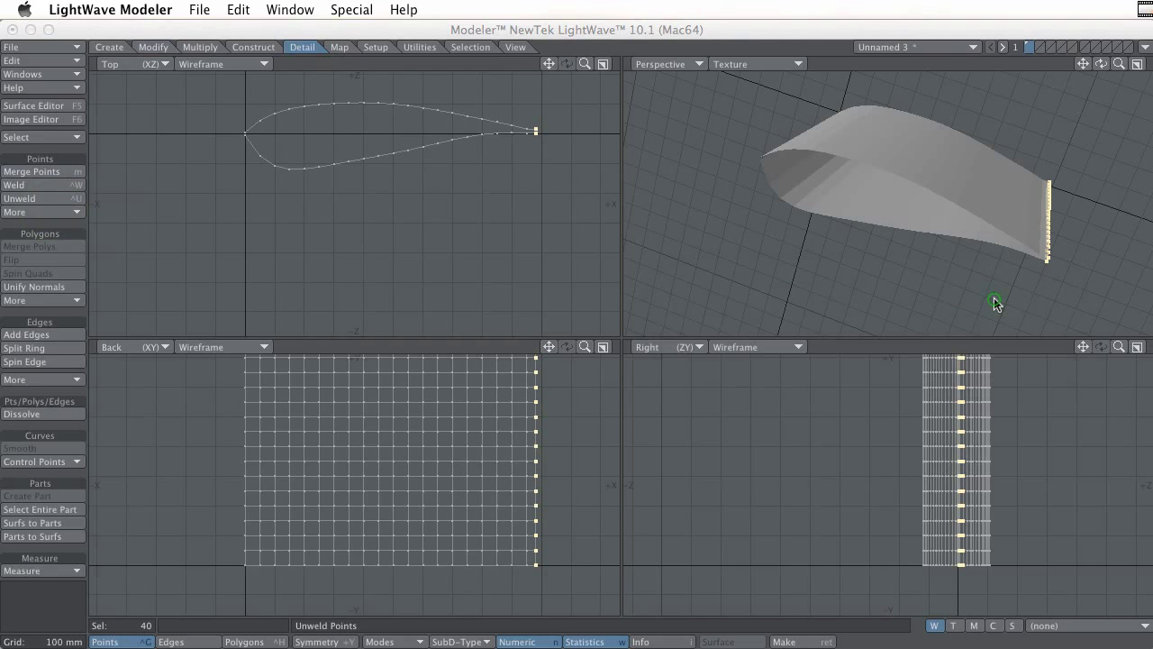
Set the X value of the selected trailing-edge points to 1 m and clear the selection.
click(37, 211)
click(37, 213)
click(827, 297)
click(862, 309)
text(1m)
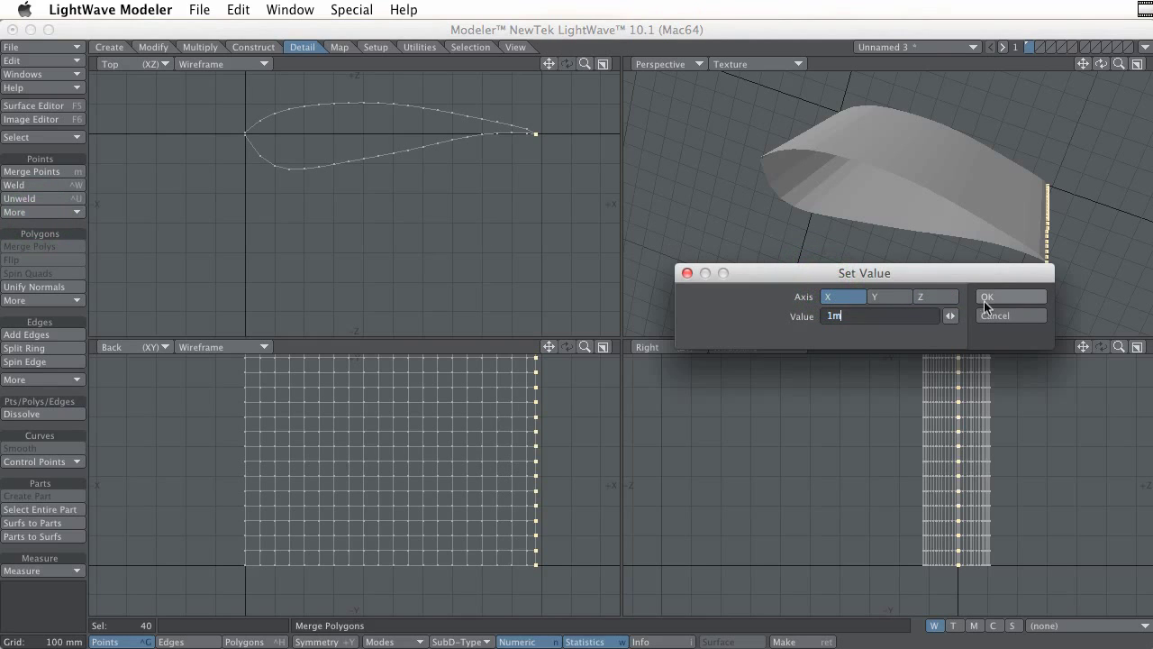
click(1002, 299)
key(t)
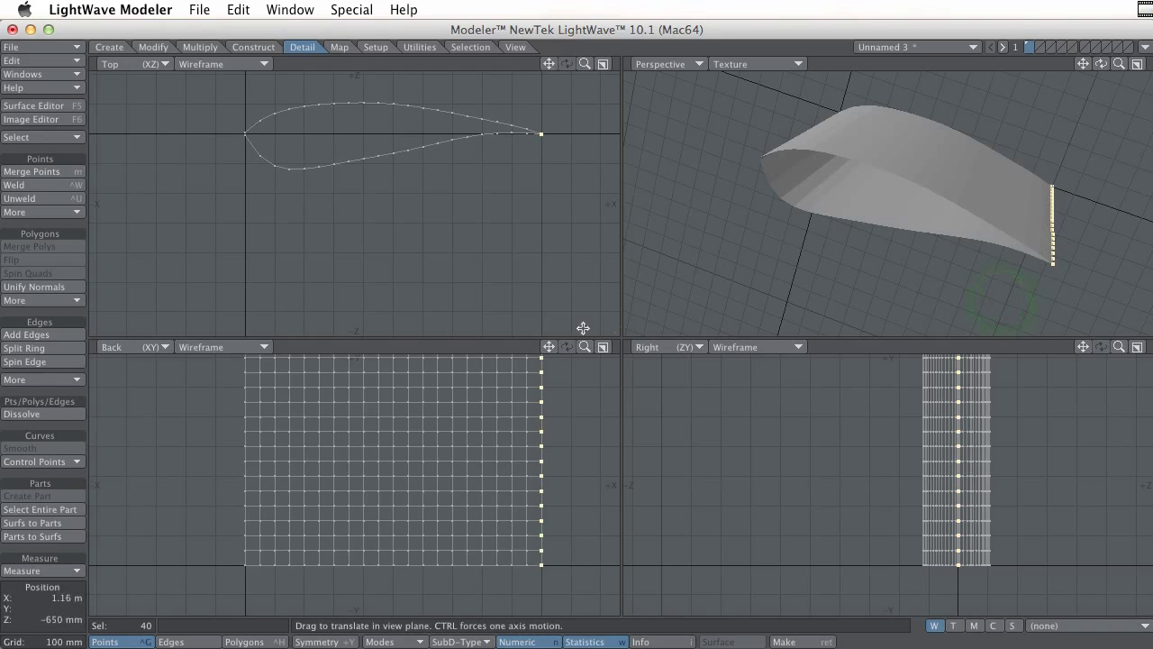
key(Return)
click(118, 162)
click(250, 91)
click(296, 70)
Select the leading-edge edges of both surfaces and close the gap between them with Bridge, leaving nothing selected.
ctrl+alt+drag(249, 134, 369, 129)
alt+drag(276, 155, 297, 224)
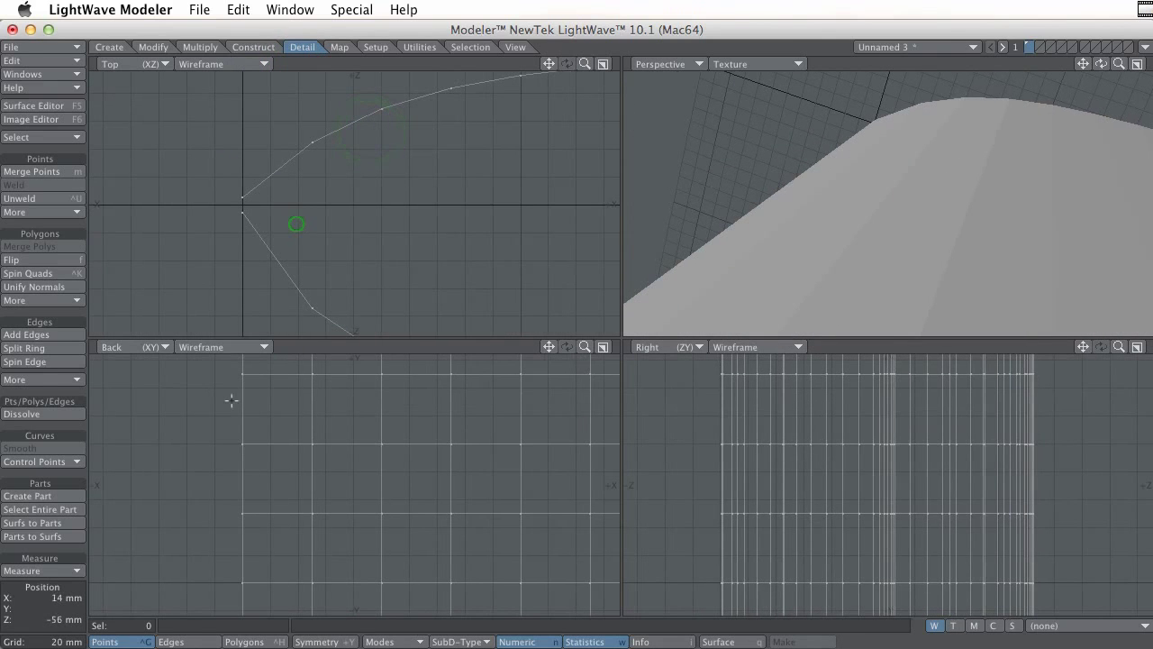
click(192, 641)
right_drag(261, 242, 261, 249)
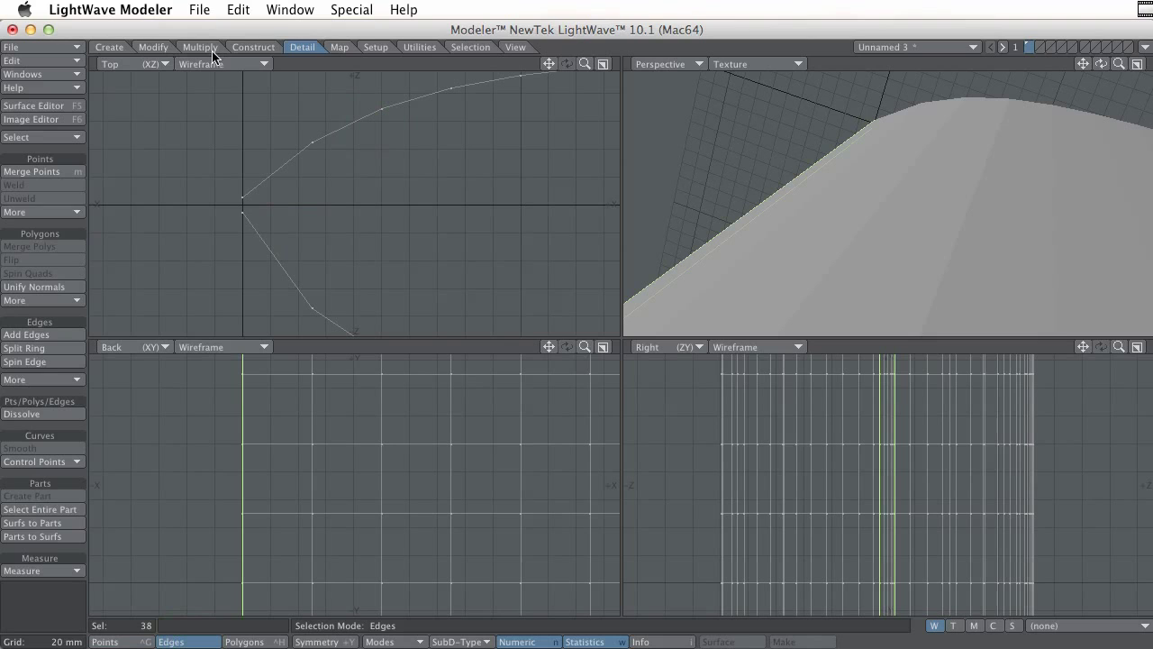
click(249, 50)
click(62, 432)
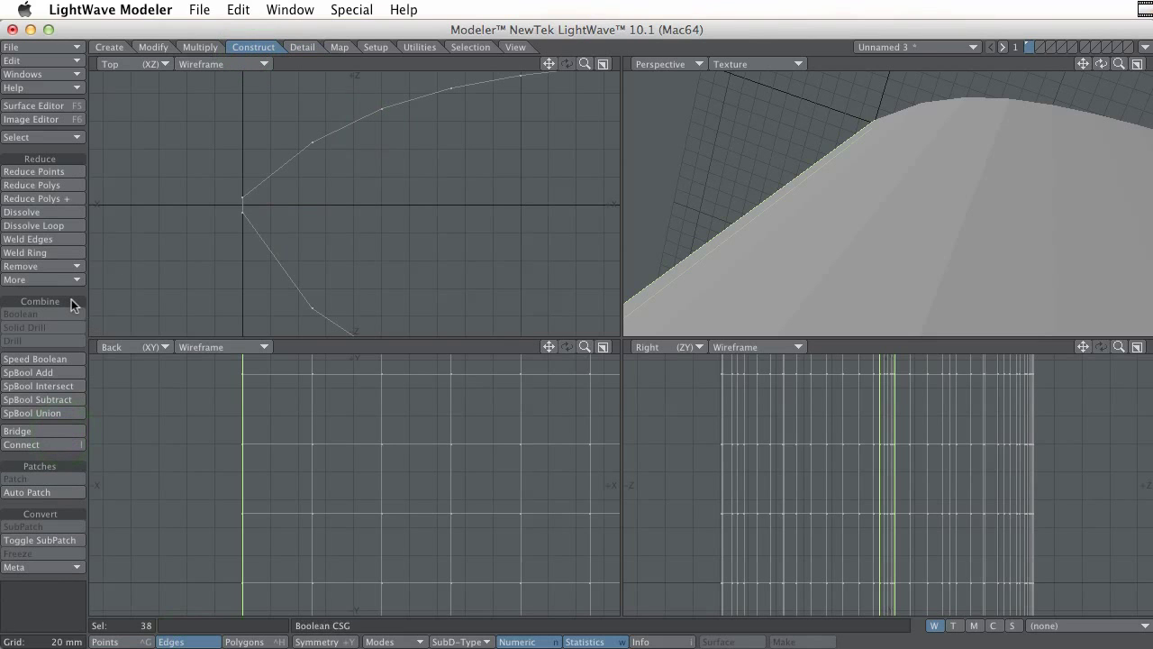
click(322, 345)
ctrl+alt+drag(441, 270, 310, 276)
click(334, 276)
Merge the airfoil's coincident points with Automatic range and Keep 1-Point Polygons enabled.
alt+drag(979, 303, 857, 180)
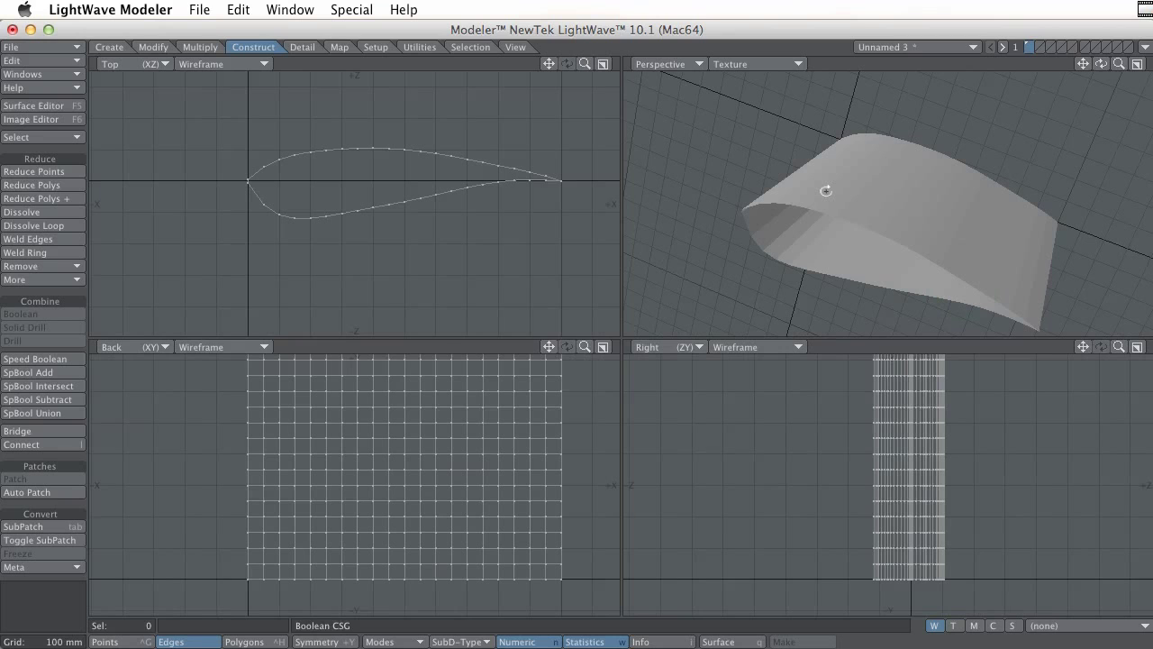
alt+drag(828, 191, 846, 182)
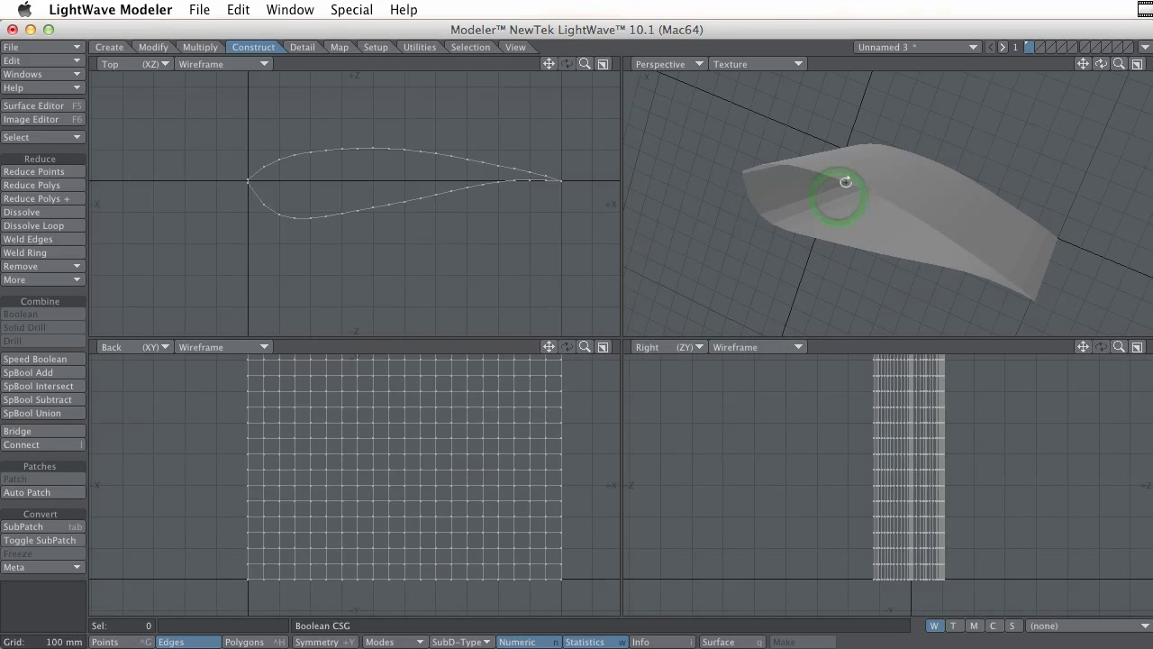
key(m)
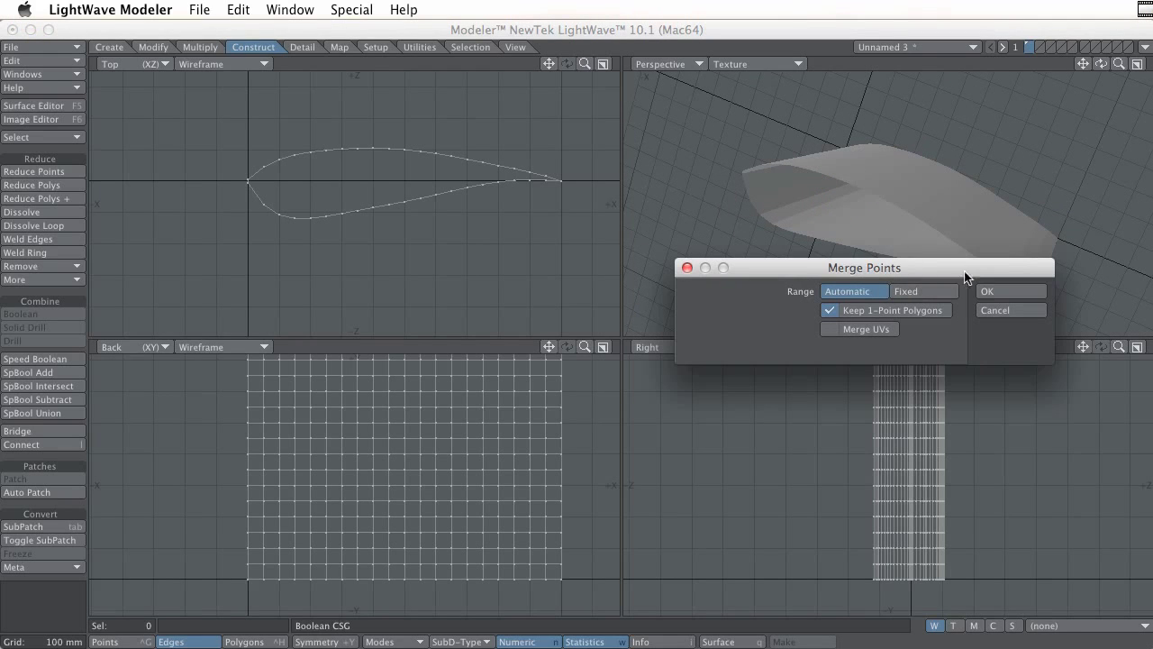
click(1004, 289)
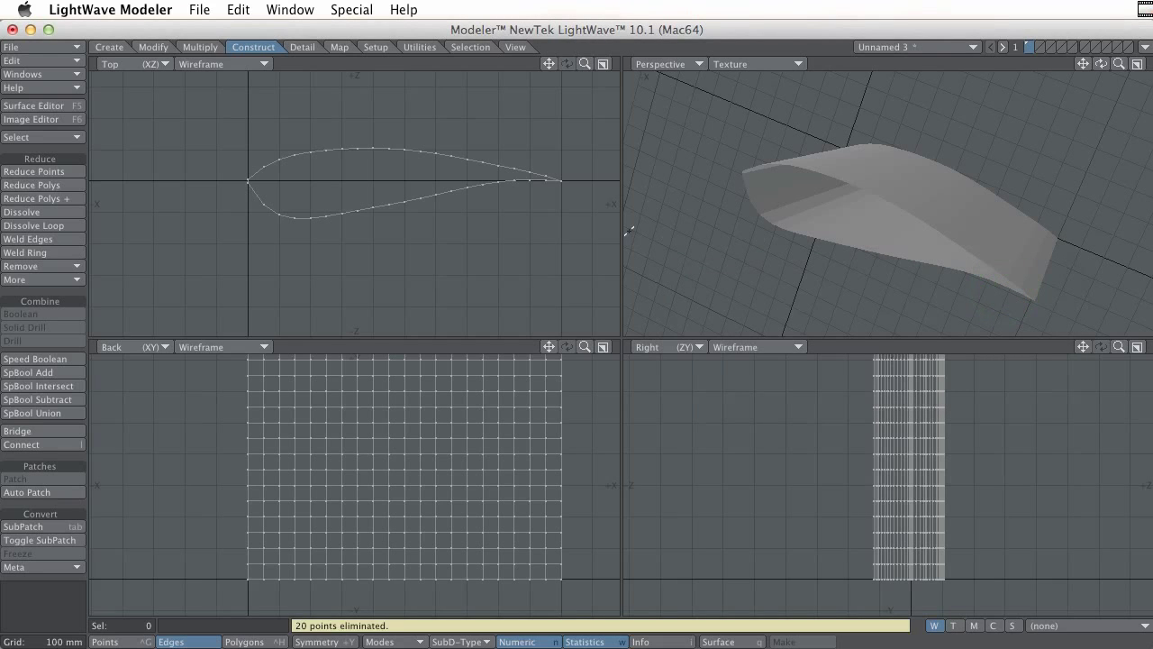
Select the full loop of points around the airfoil's open upper Y end and cap it with Make Polygon.
click(127, 640)
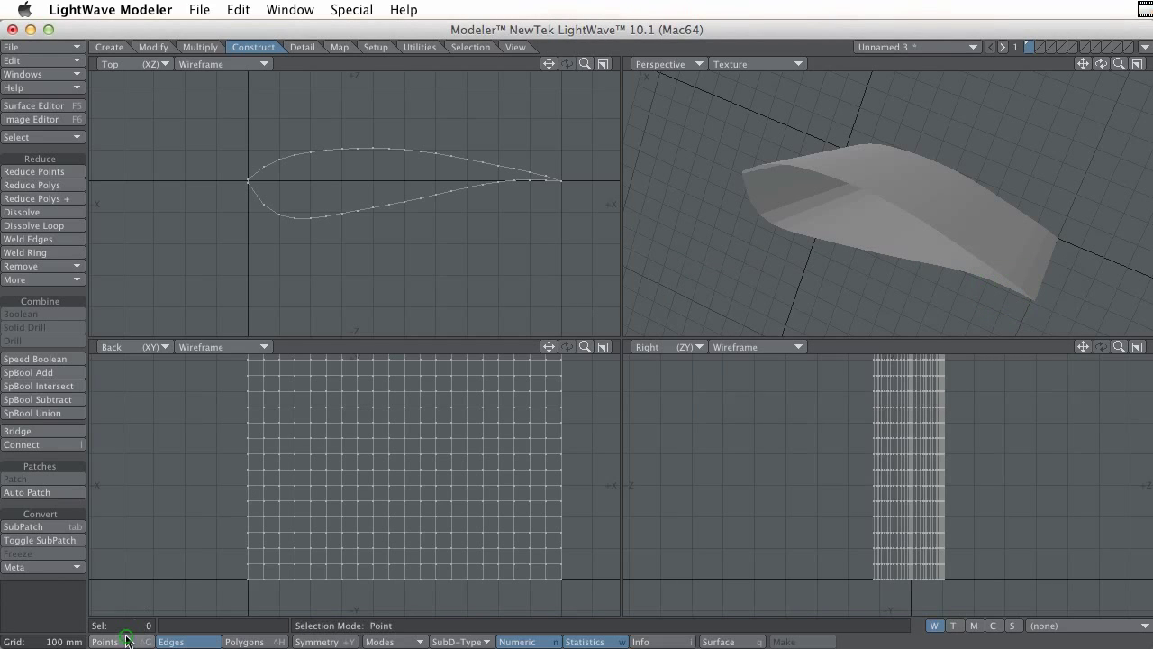
drag(864, 252, 845, 246)
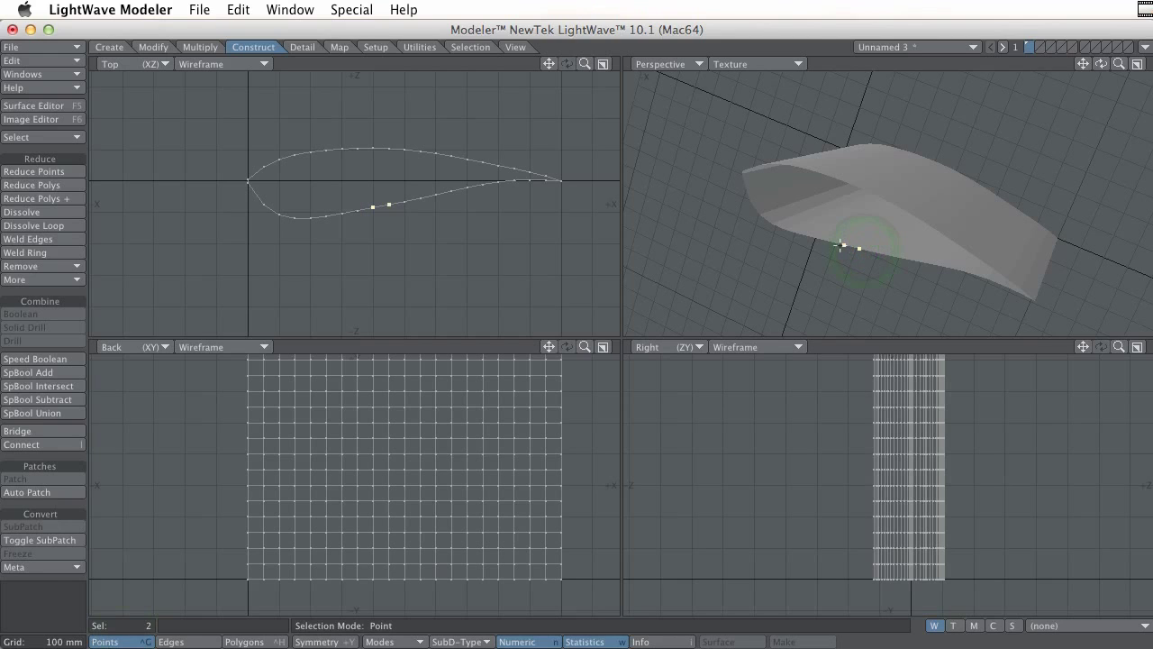
click(64, 137)
click(63, 134)
click(109, 46)
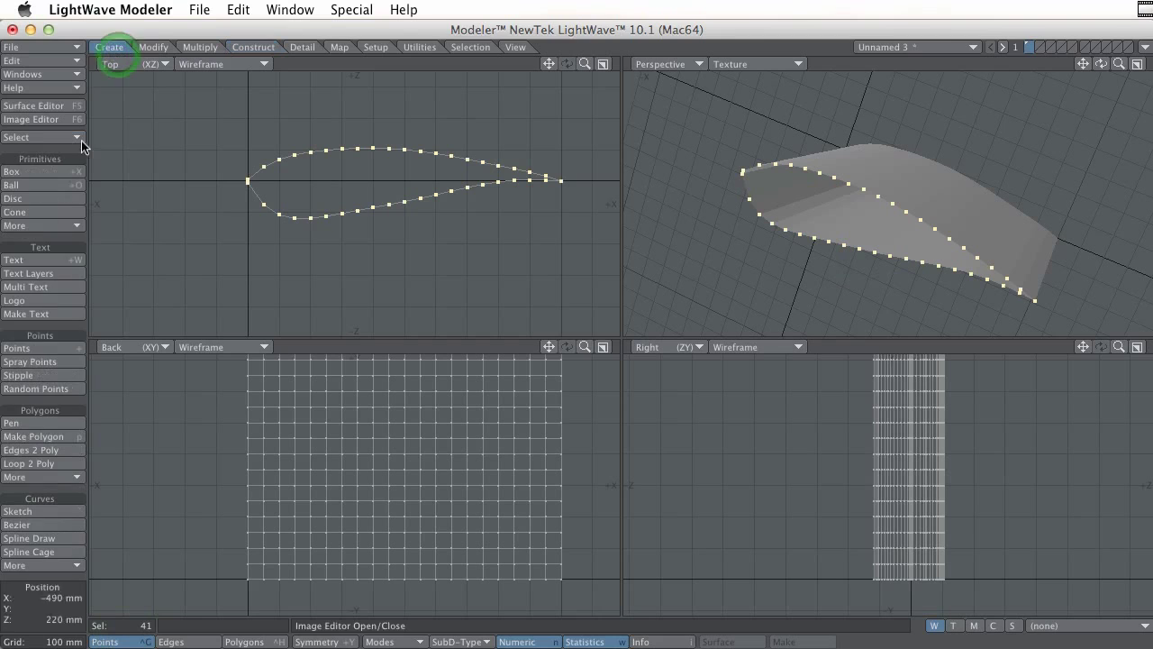
click(57, 437)
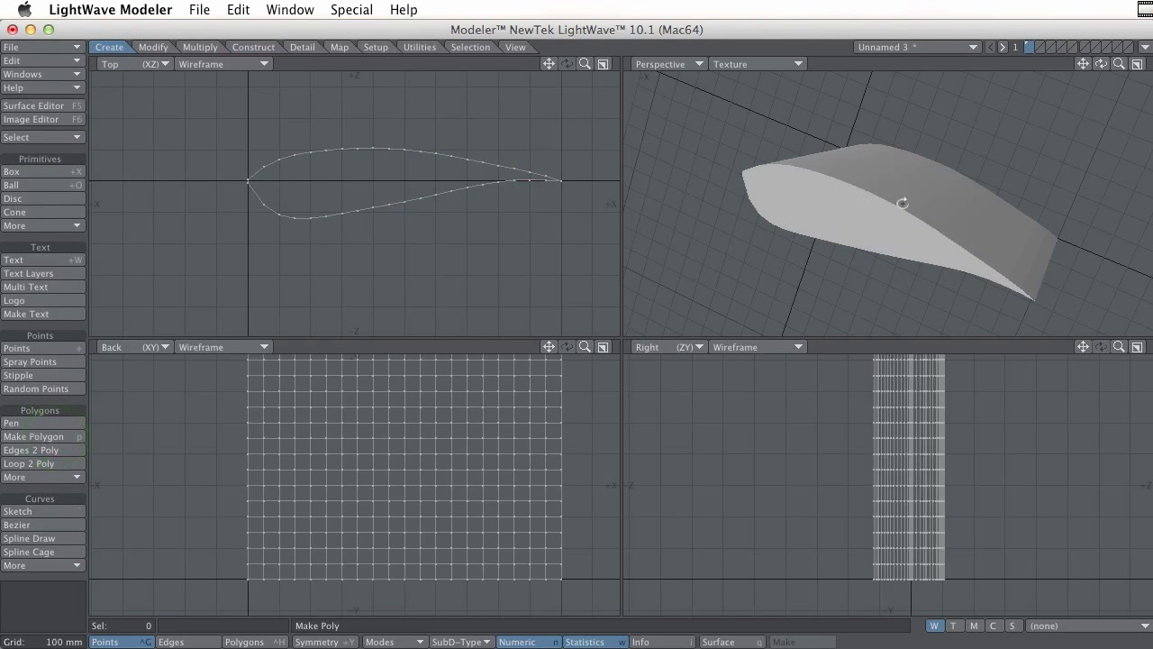
Select the loop of points around the opposite open end at Y 0 and cap it with a polygon.
mouse_move(934, 222)
alt+mouse_down()
mouse_move(853, 237)
mouse_move(937, 242)
alt+mouse_up()
click(63, 138)
click(64, 142)
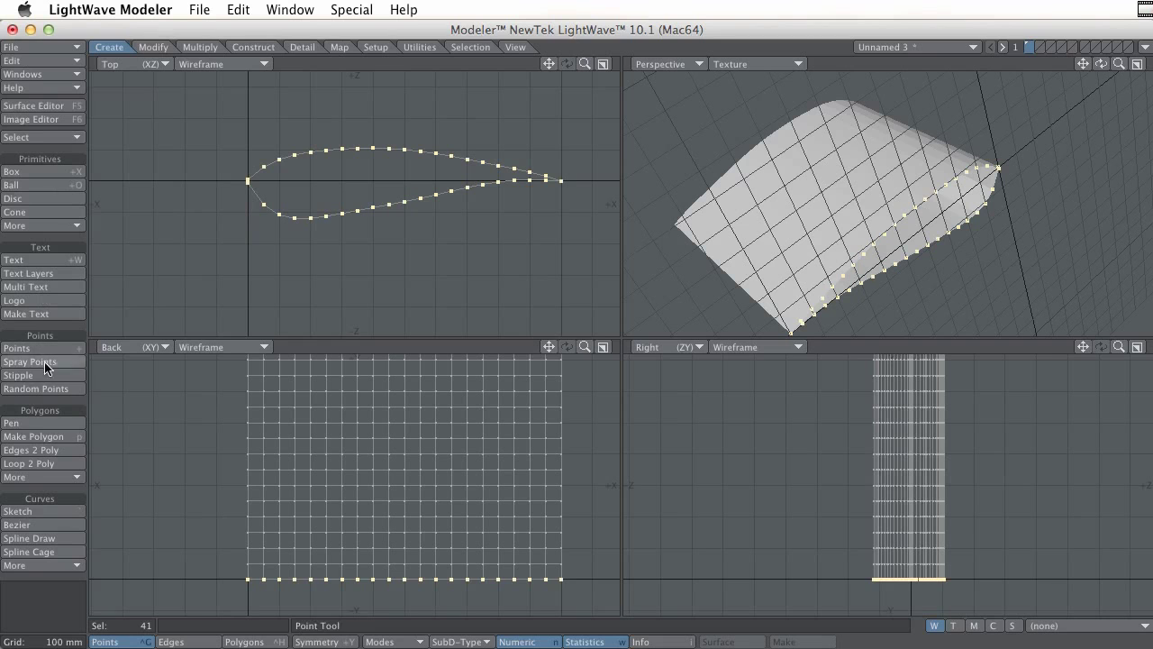
click(51, 434)
click(578, 261)
alt+drag(709, 194, 973, 167)
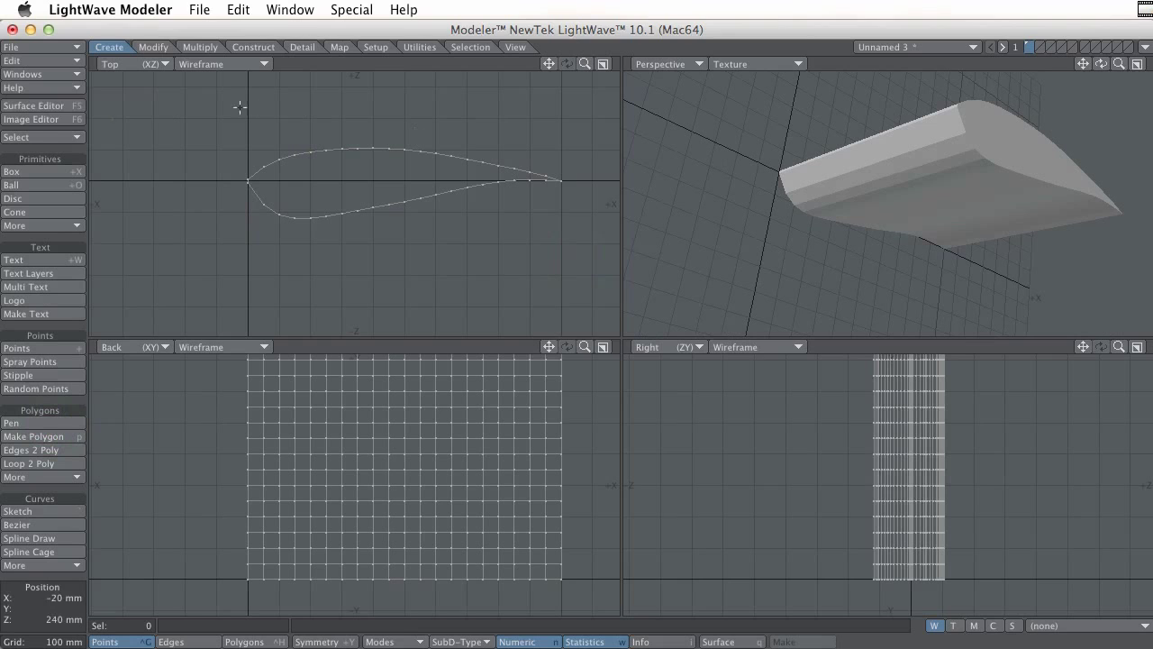
Enable Smoothing on the airfoil's Default surface in the Surface Editor and check the shading in perspective.
click(58, 108)
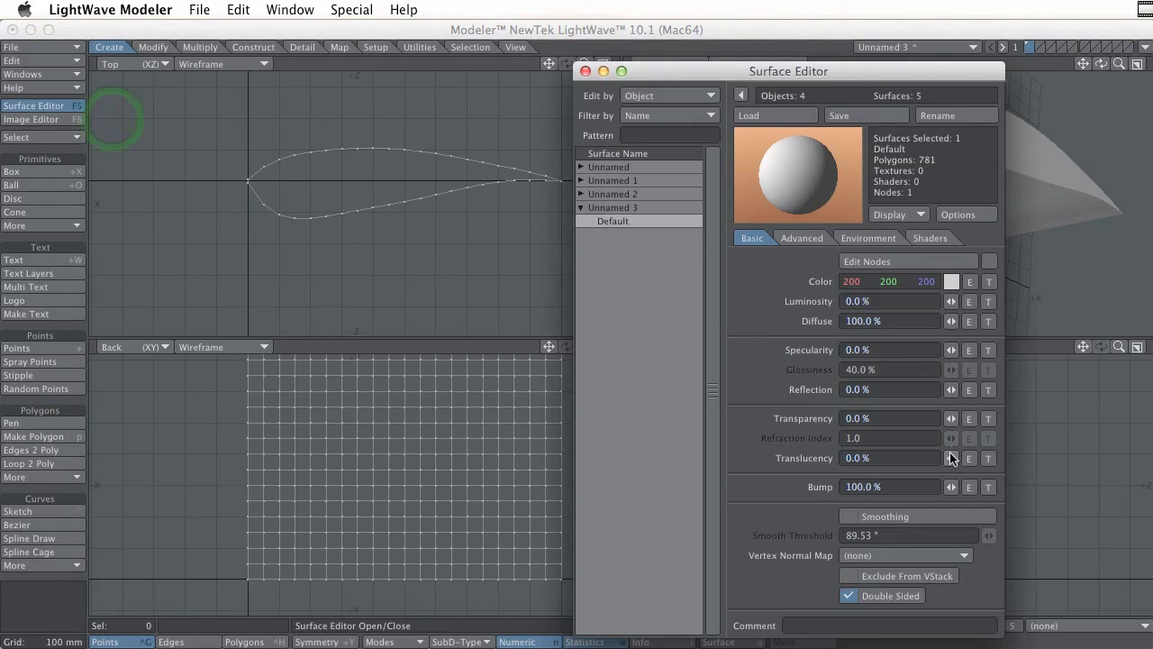
click(926, 515)
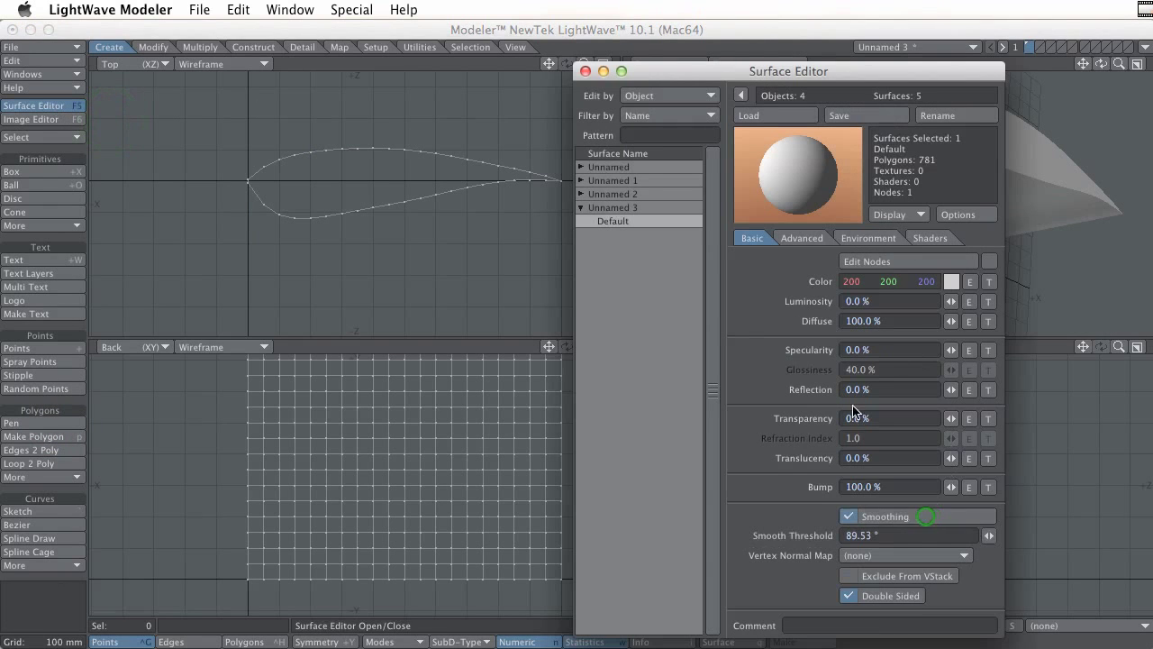
click(586, 70)
alt+drag(1023, 183, 898, 226)
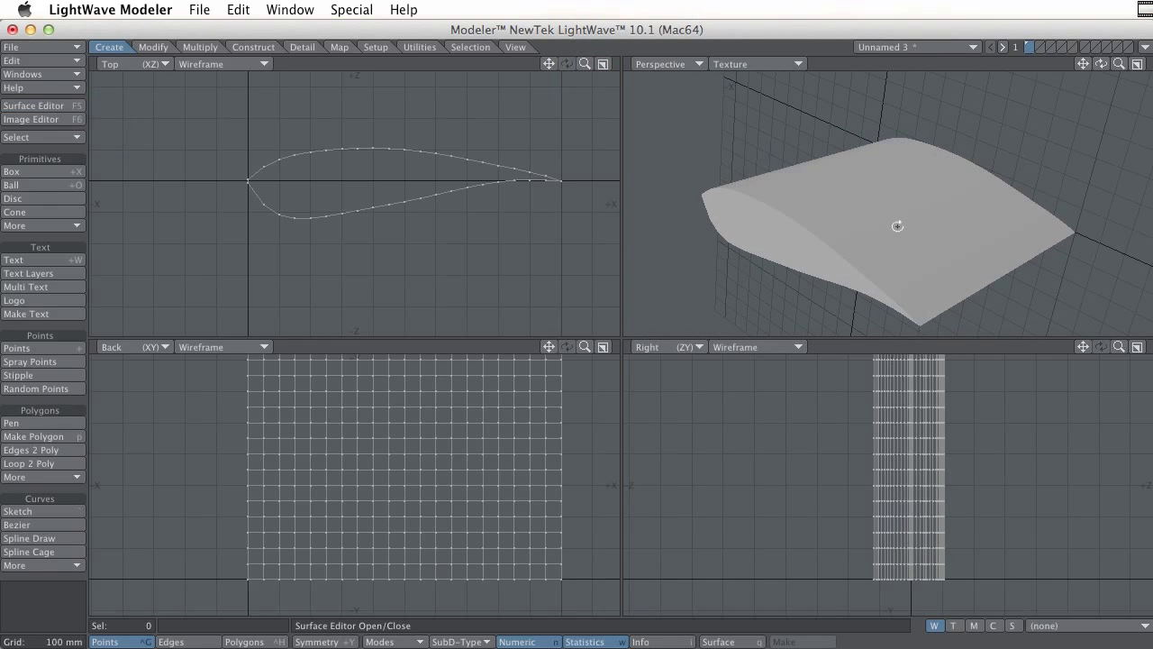
Activate layer 2 with layer 1 as background, and copy the LightWave-formatted "Surface over" equation, starting with (-5.14 * x^6), from the Pages document.
click(1039, 44)
click(1030, 49)
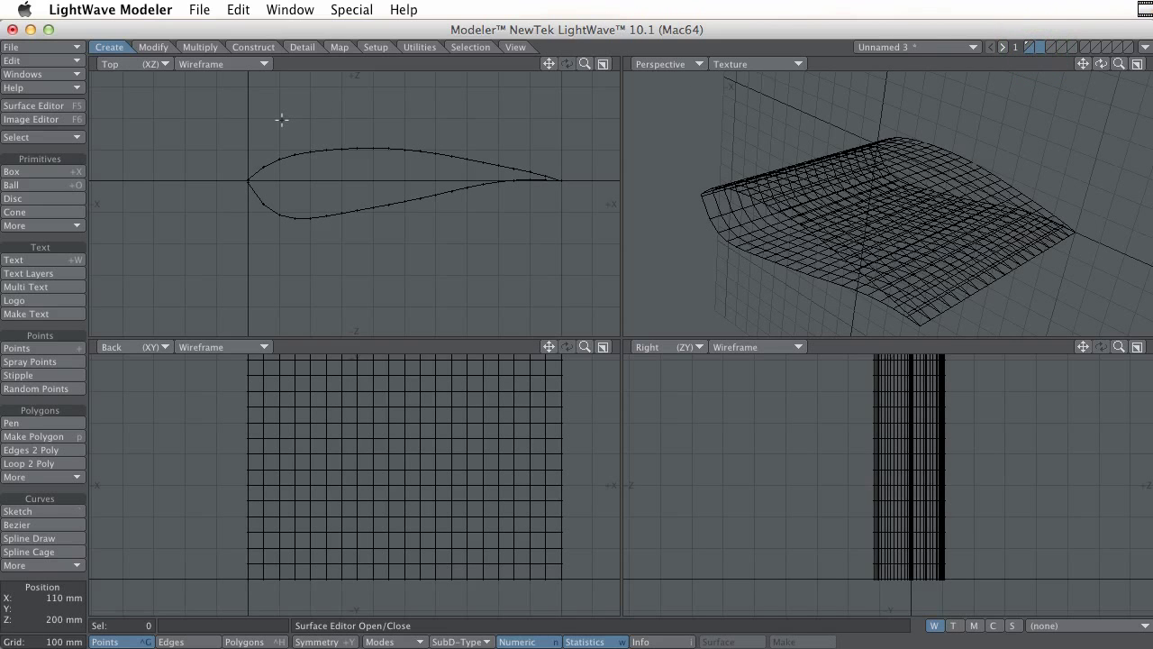
key(super+Tab)
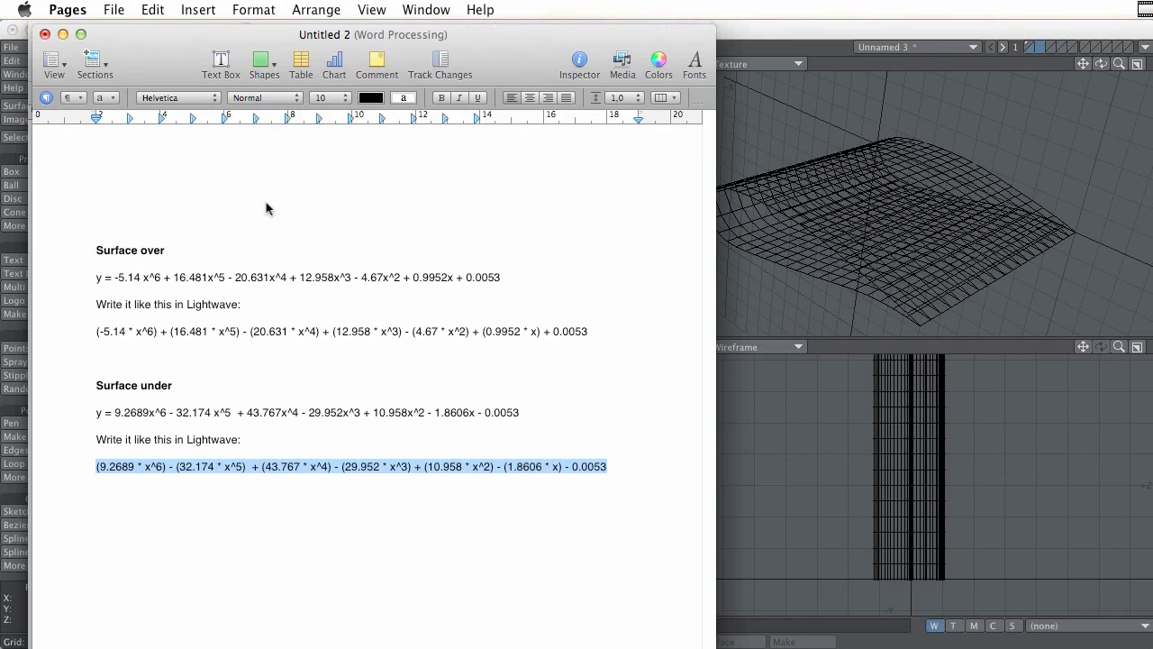
triple_click(178, 332)
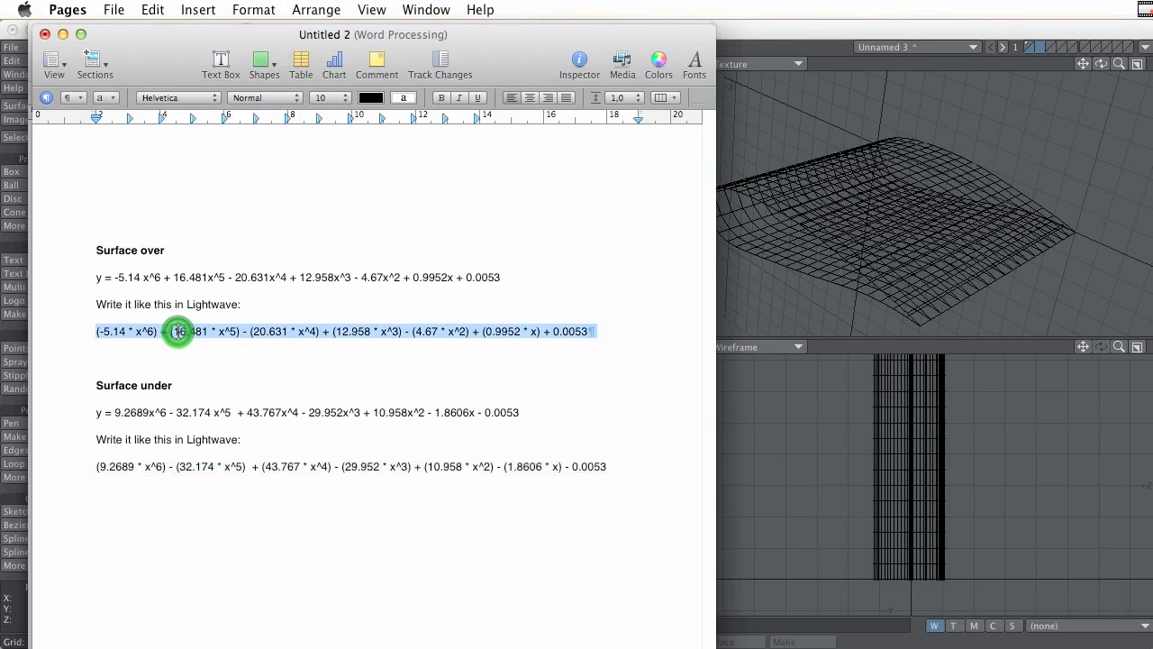
click(515, 333)
click(585, 331)
drag(586, 331, 107, 328)
right_click(160, 328)
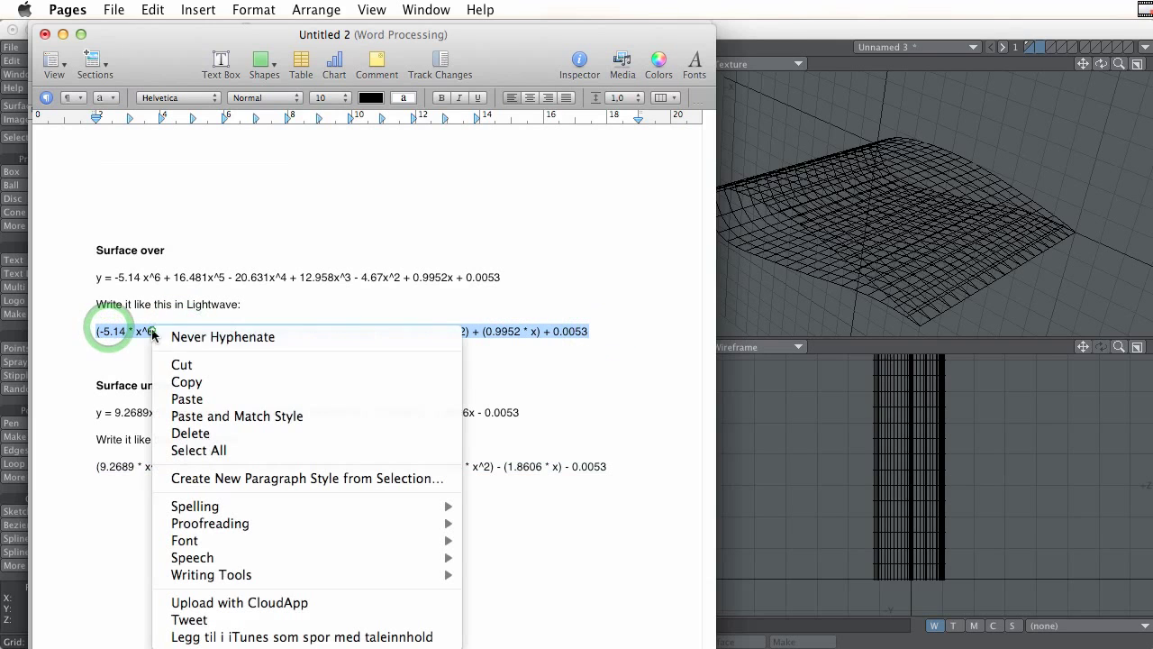
click(220, 382)
Back in LightWave Modeler, create a Plot 2D surface from the copied "Surface over" equation with a rectangle mesh and an X mesh of 10 mm.
key(super+Tab)
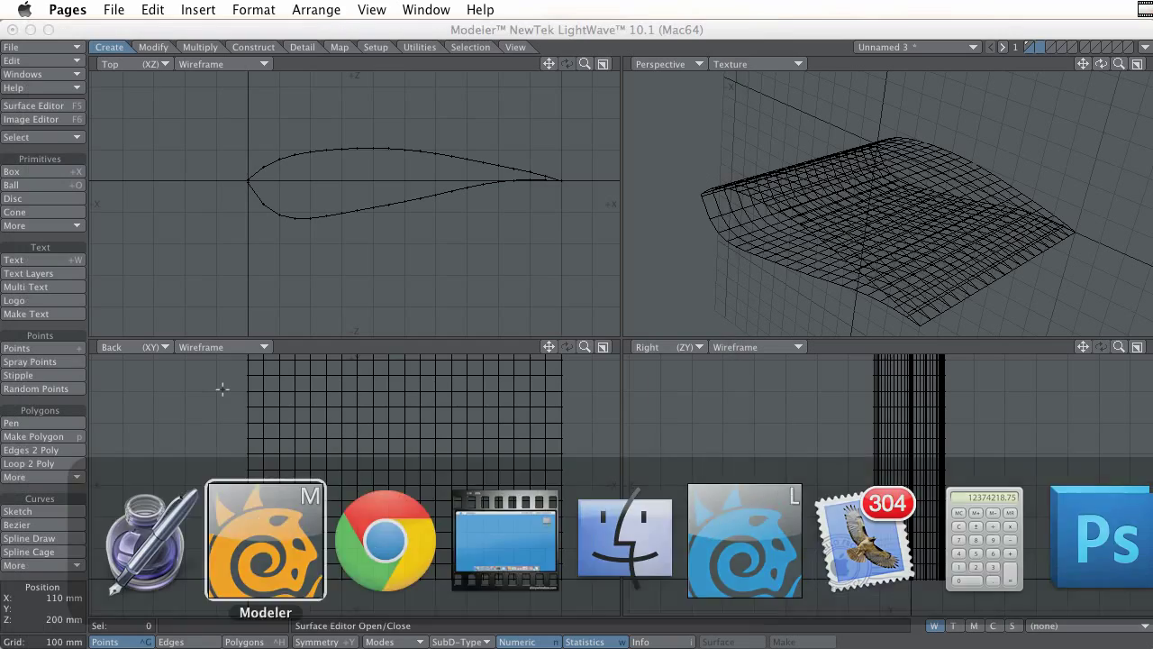
click(63, 137)
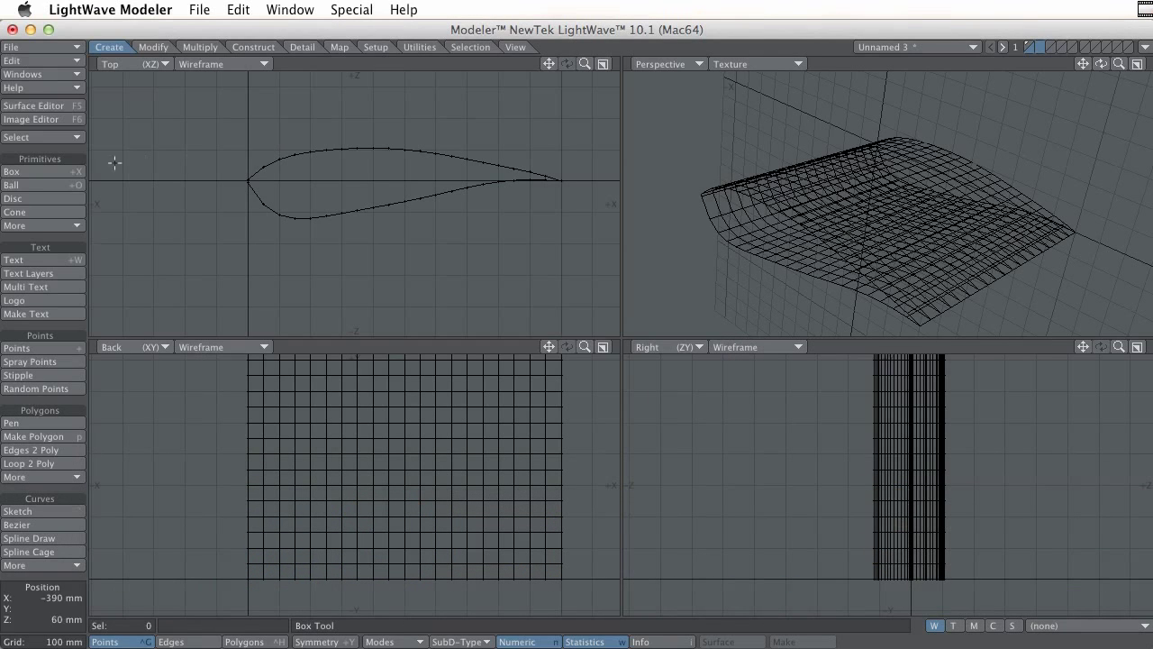
click(59, 221)
click(56, 236)
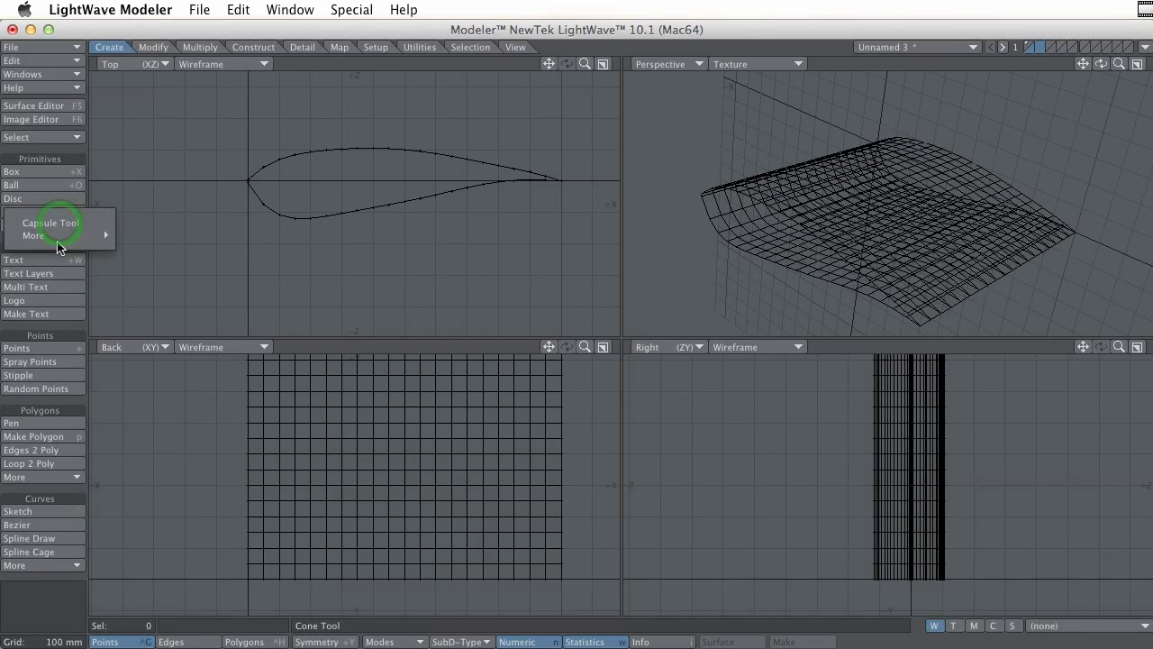
click(186, 333)
click(874, 278)
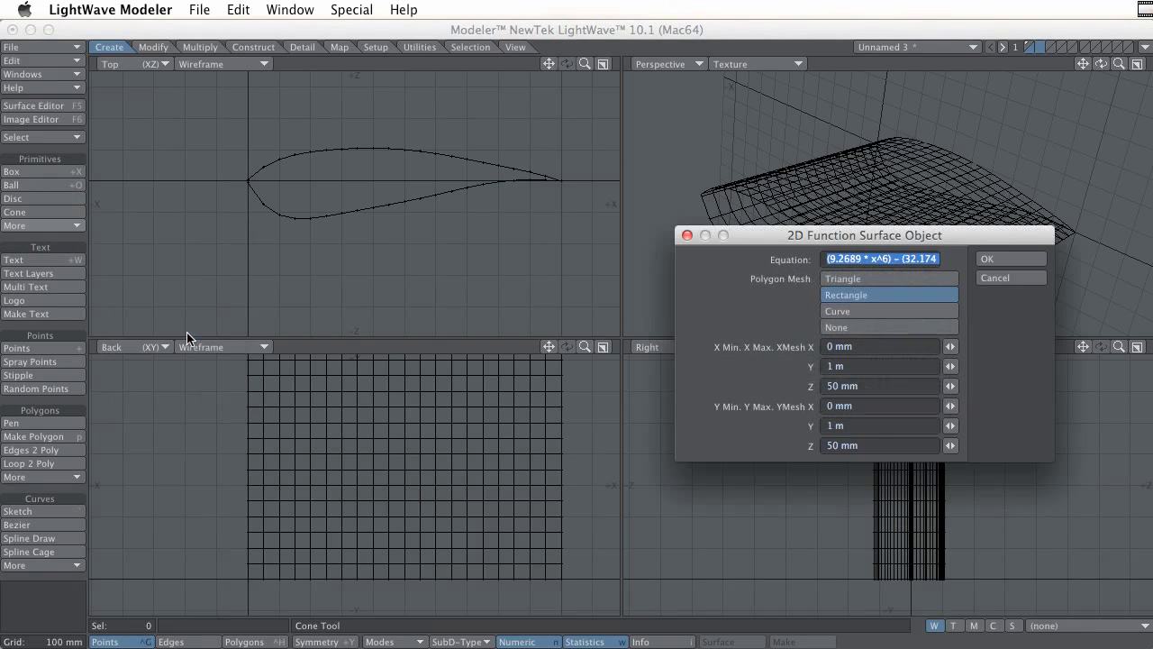
right_click(871, 259)
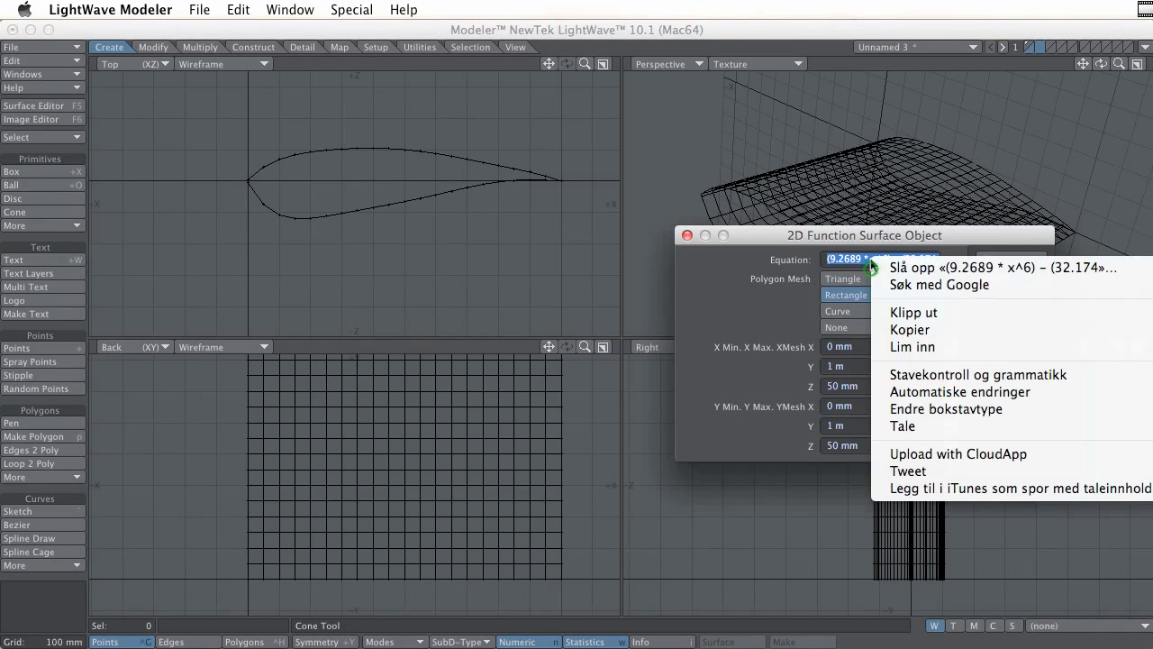
click(934, 346)
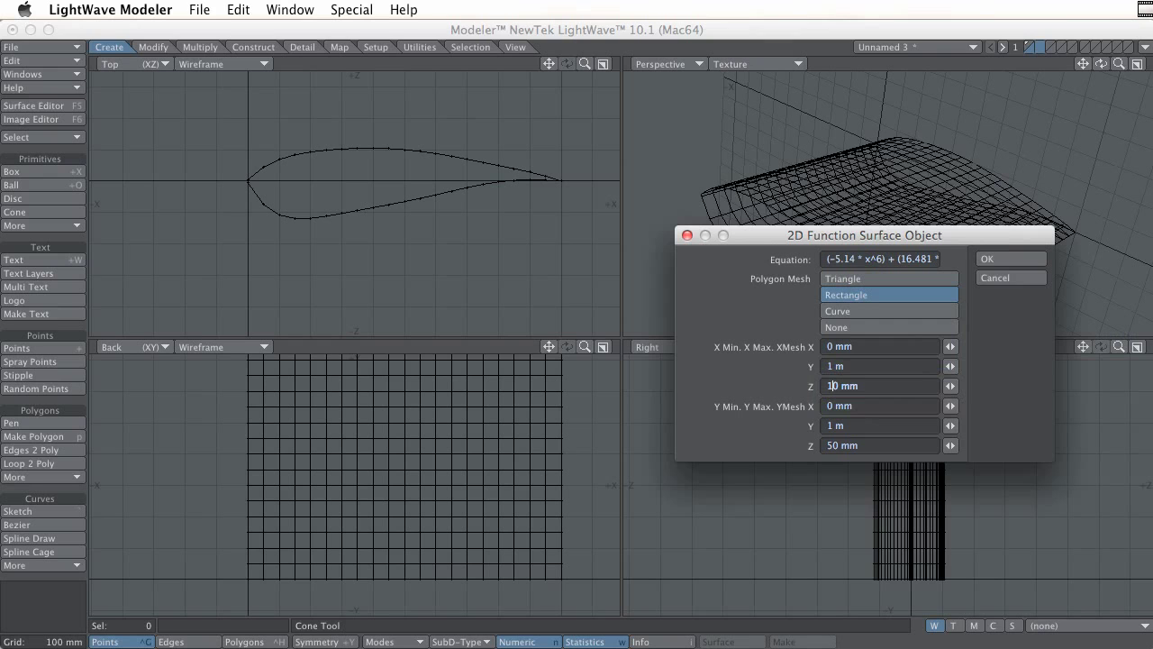
click(1000, 261)
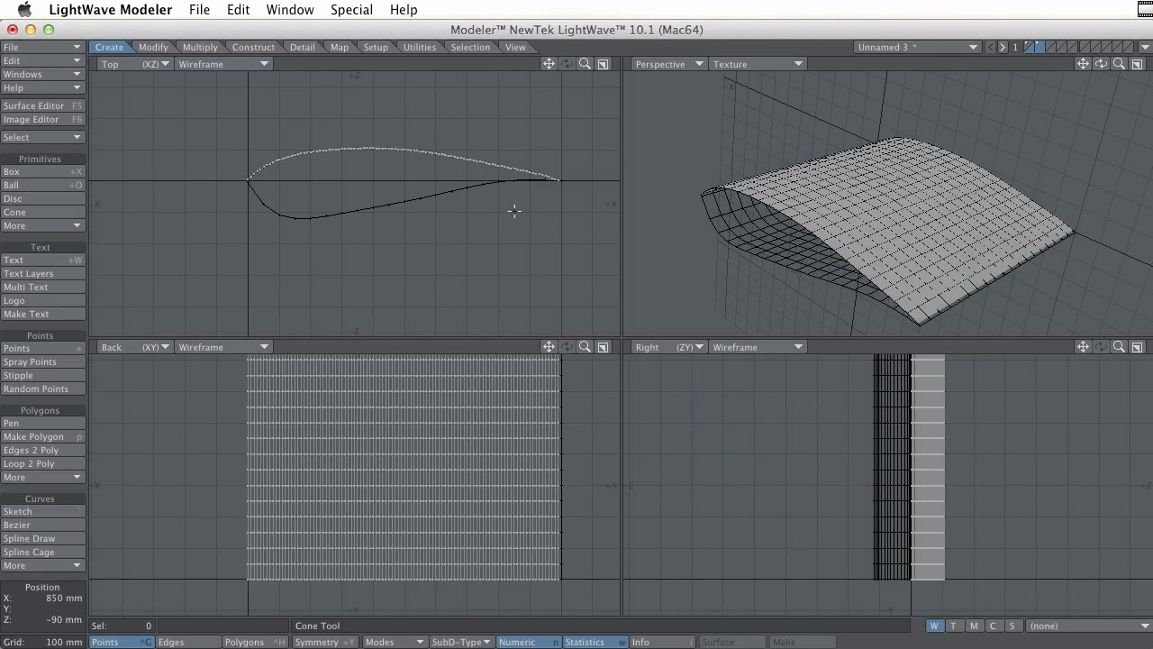
Offset the finer upper surface slightly in positive Z in the top view and show both layers together for comparison.
key(KP_0)
ctrl+alt+drag(573, 314, 562, 273)
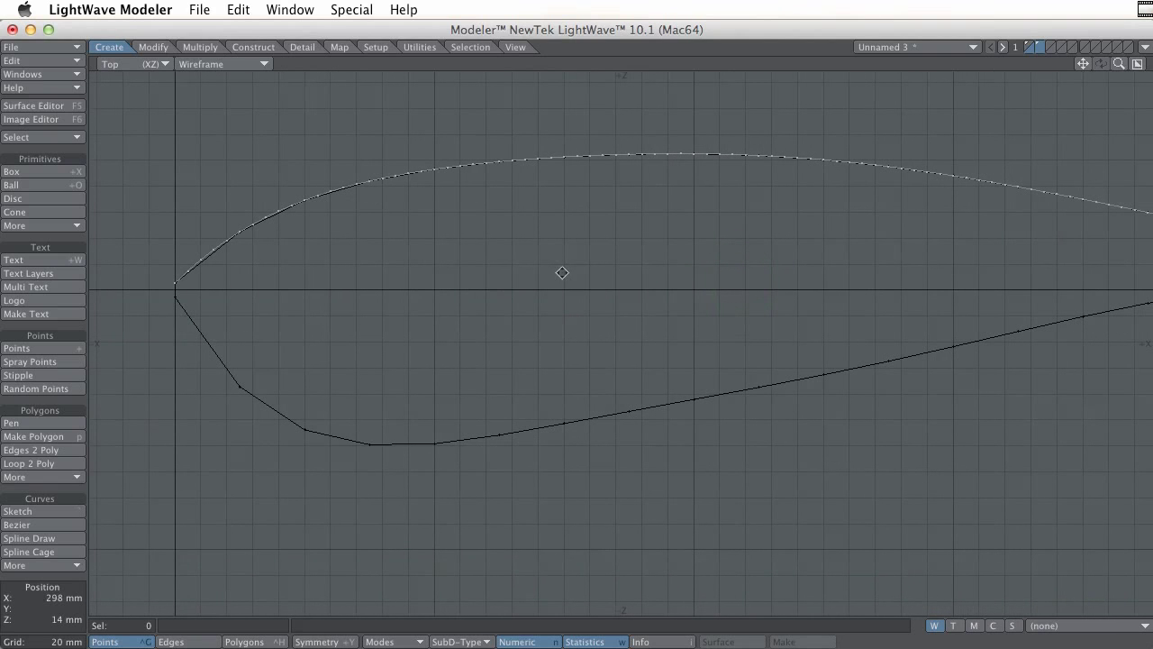
key(t)
drag(428, 255, 427, 246)
click(1031, 47)
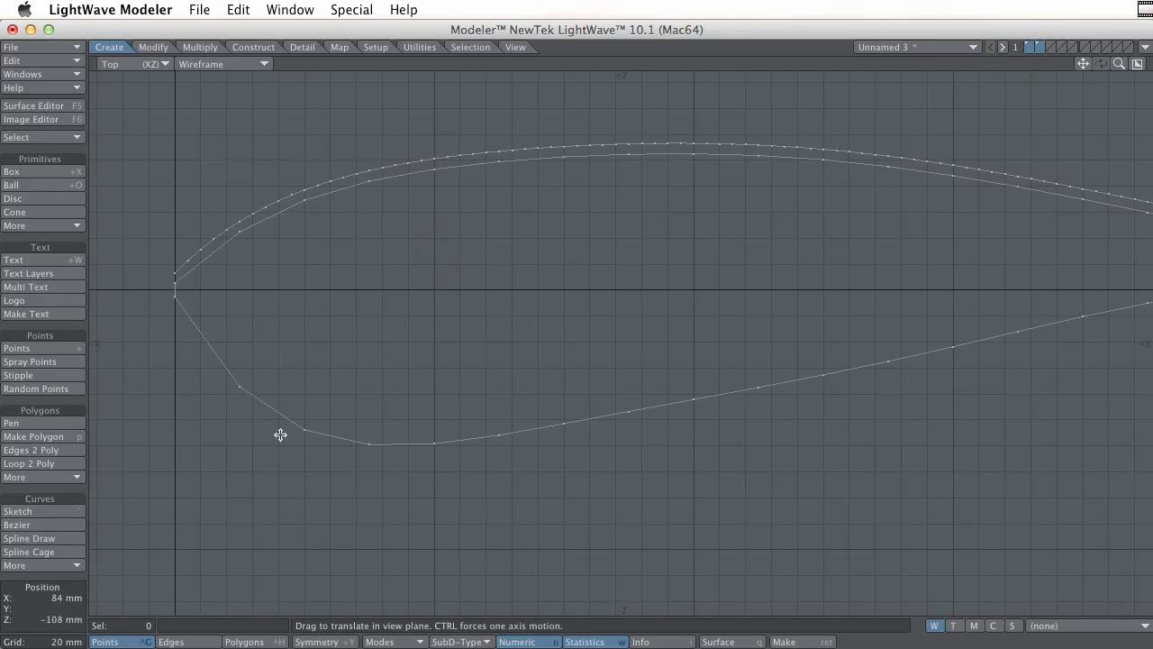
click(241, 342)
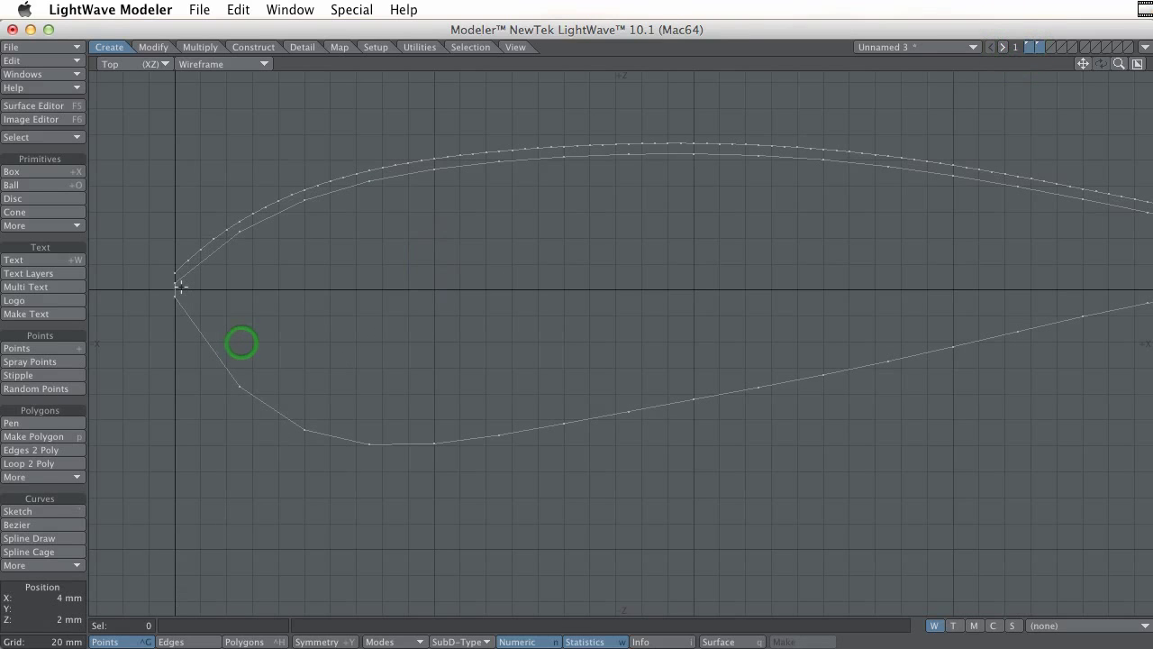
Select matching points near the leading edge on both upper curves to compare them, clear the selection and undo the finer surface's offset.
mouse_move(183, 271)
shift+mouse_down()
mouse_move(243, 221)
mouse_move(304, 196)
shift+mouse_up()
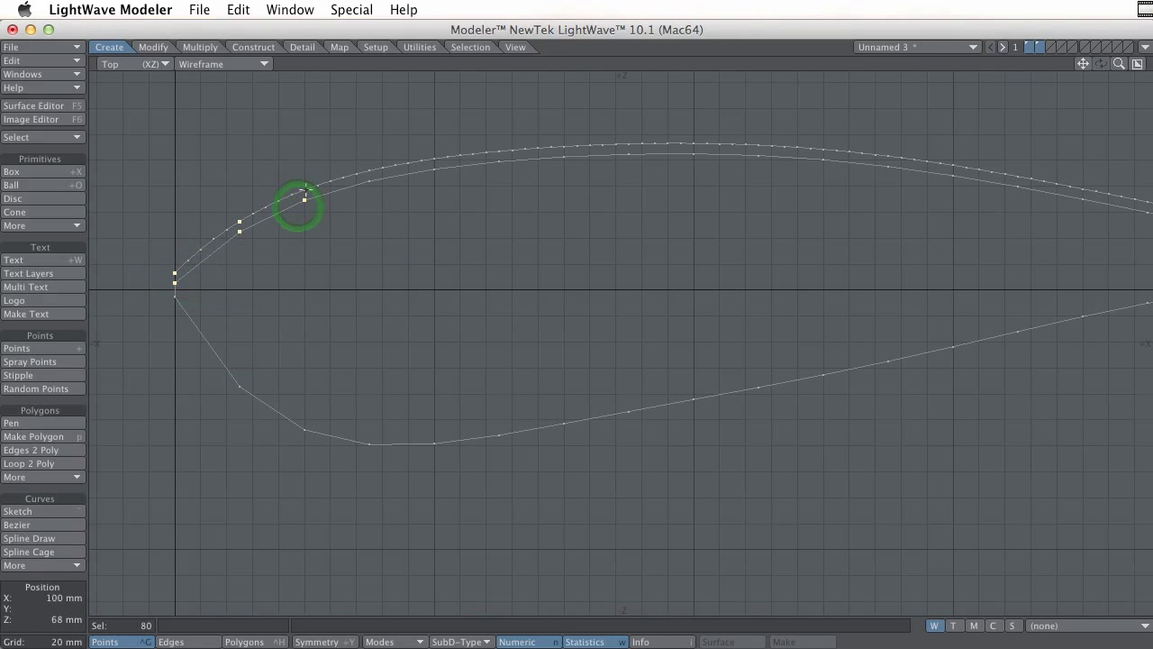
click(297, 110)
click(298, 205)
click(292, 195)
drag(278, 200, 188, 259)
click(71, 240)
key(ctrl+z)
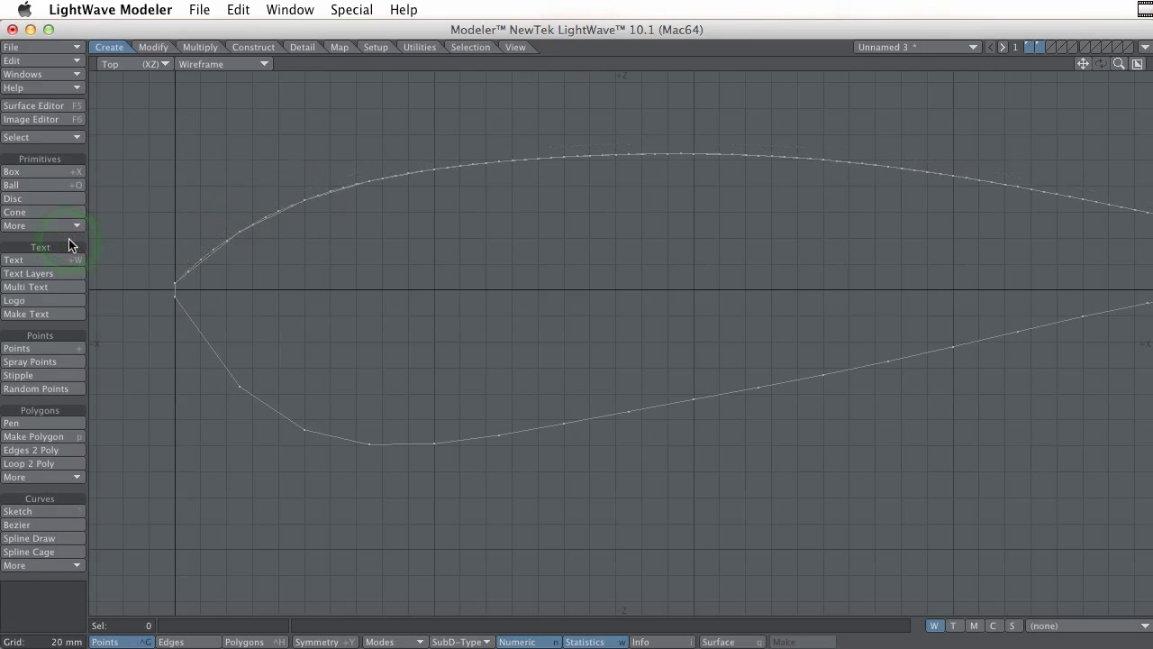
Activate layer 2 with layer 1 as background, and copy the LightWave-formatted "Surface under" equation, starting with (9.2689 * x^6), from the Pages document.
click(1038, 43)
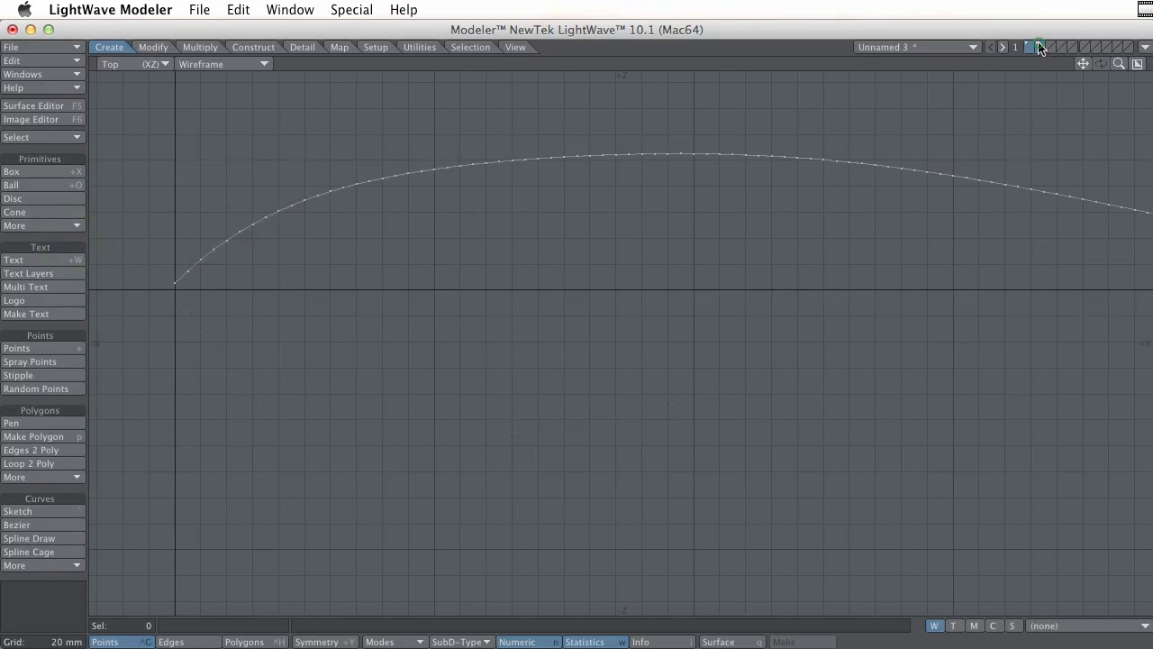
click(1033, 51)
key(super+Tab)
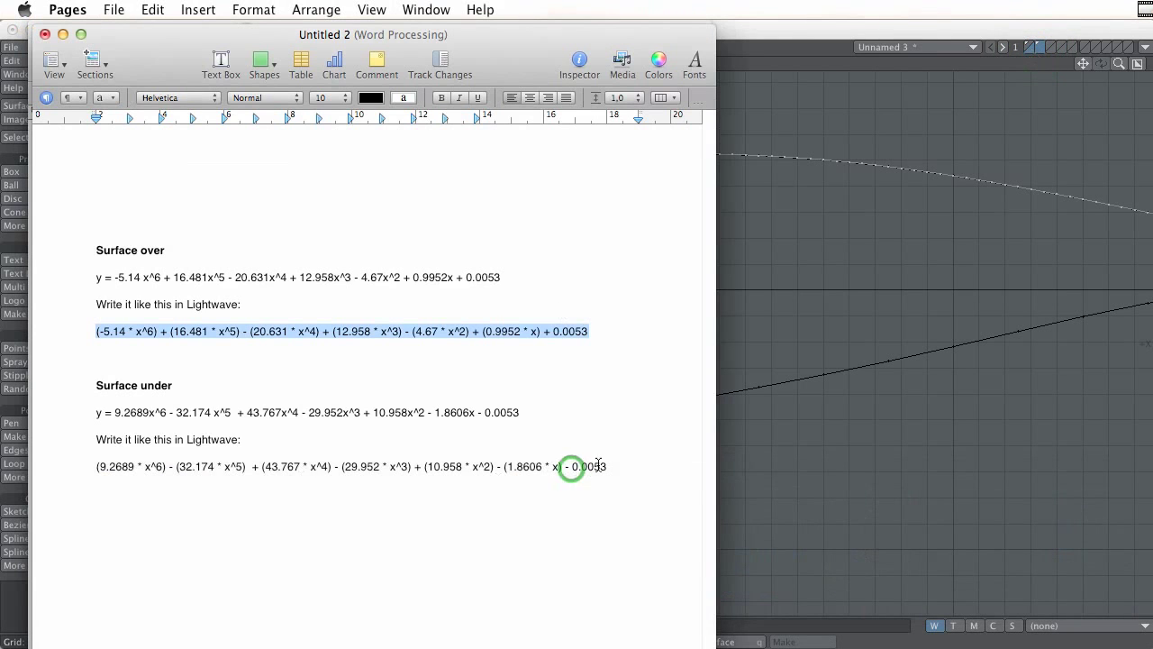
drag(609, 467, 101, 470)
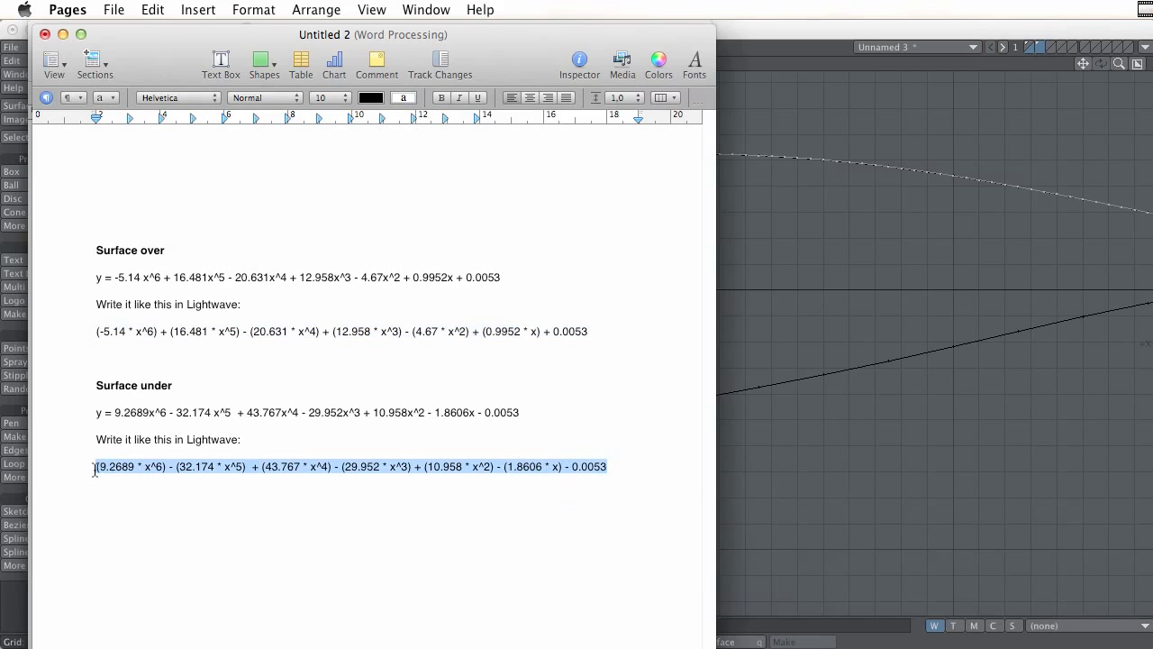
Back in LightWave Modeler, create a Plot 2D surface from the copied "Surface under" equation with a rectangle mesh and an X mesh of 10 mm.
key(super+Tab)
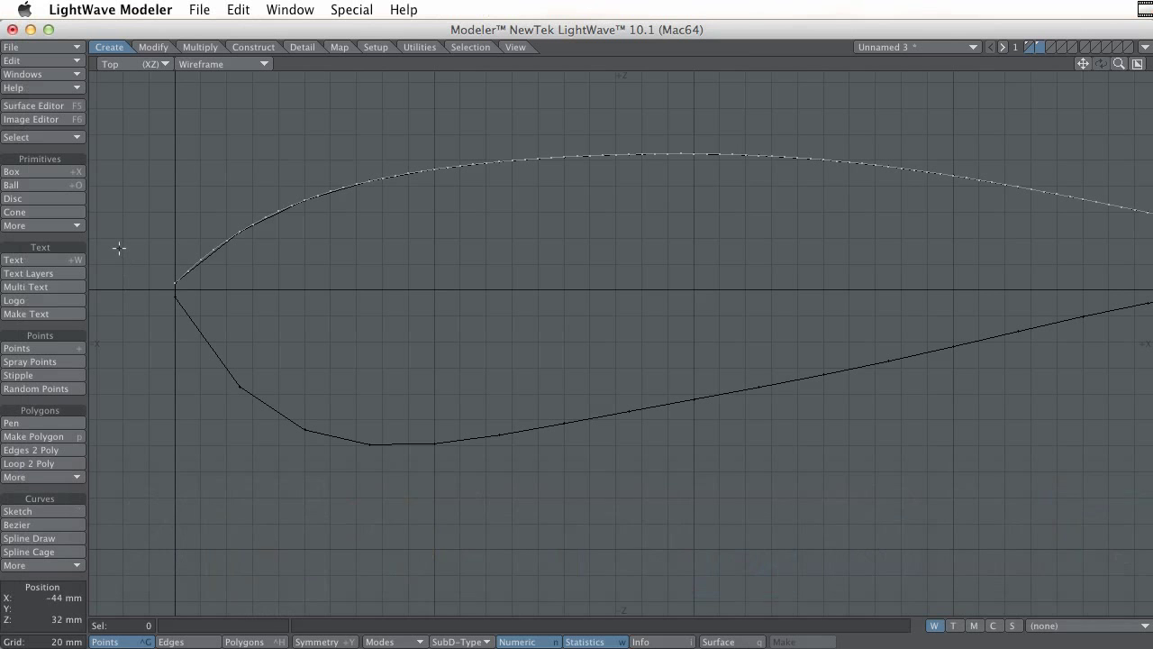
click(55, 225)
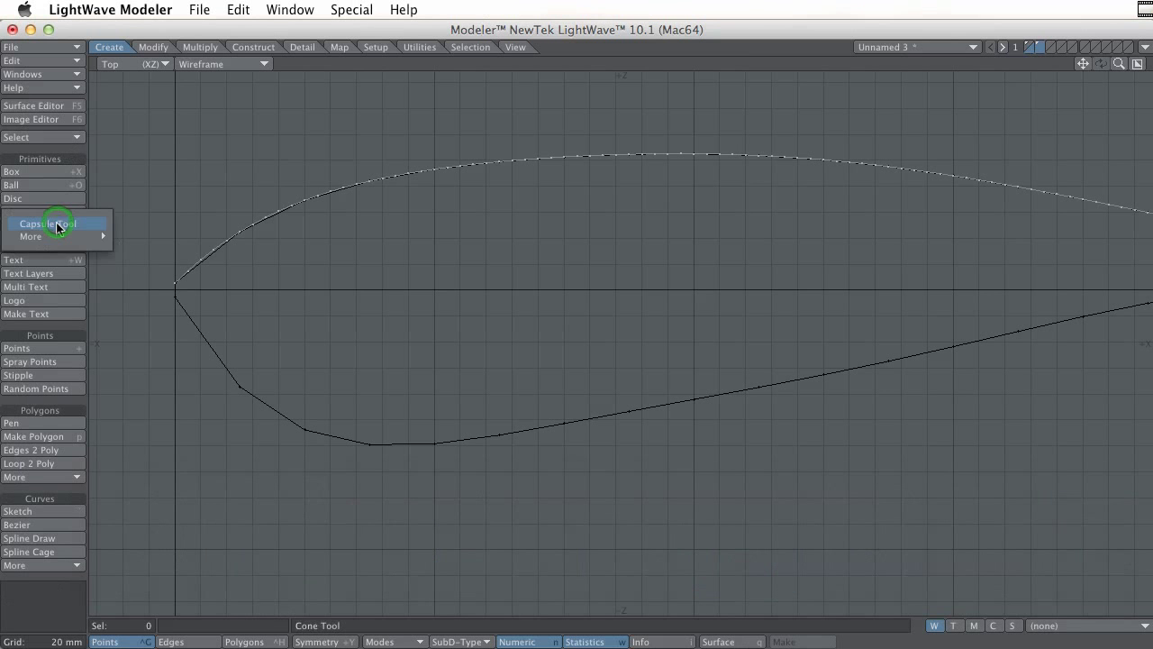
mouse_move(56, 233)
click(188, 337)
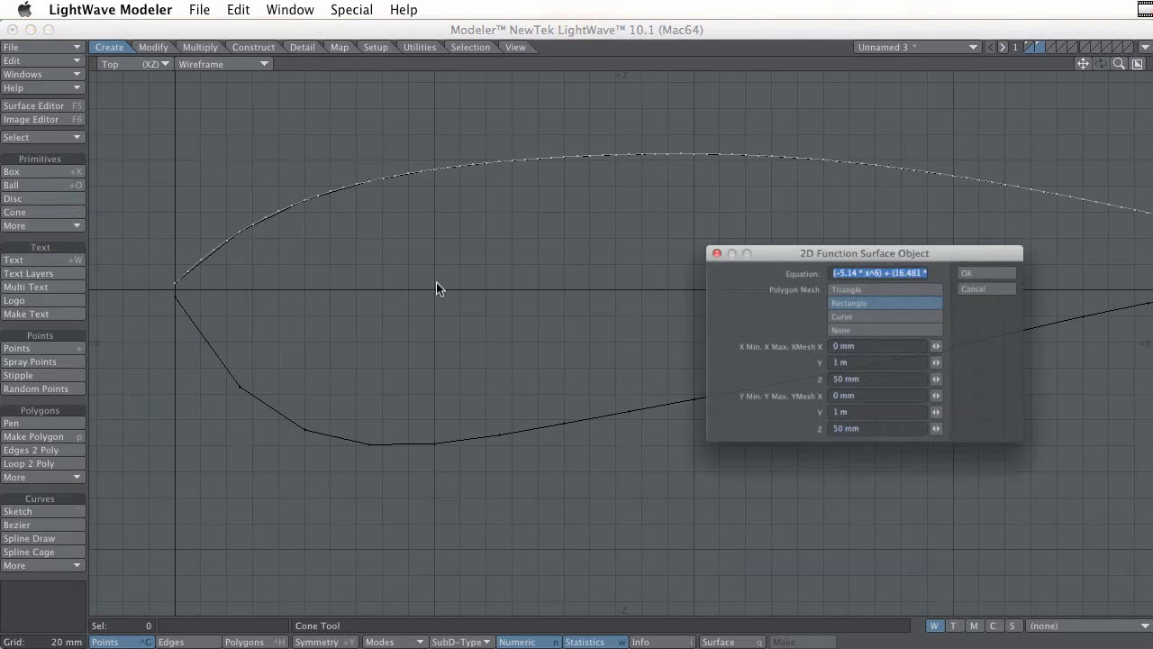
click(860, 279)
right_click(865, 262)
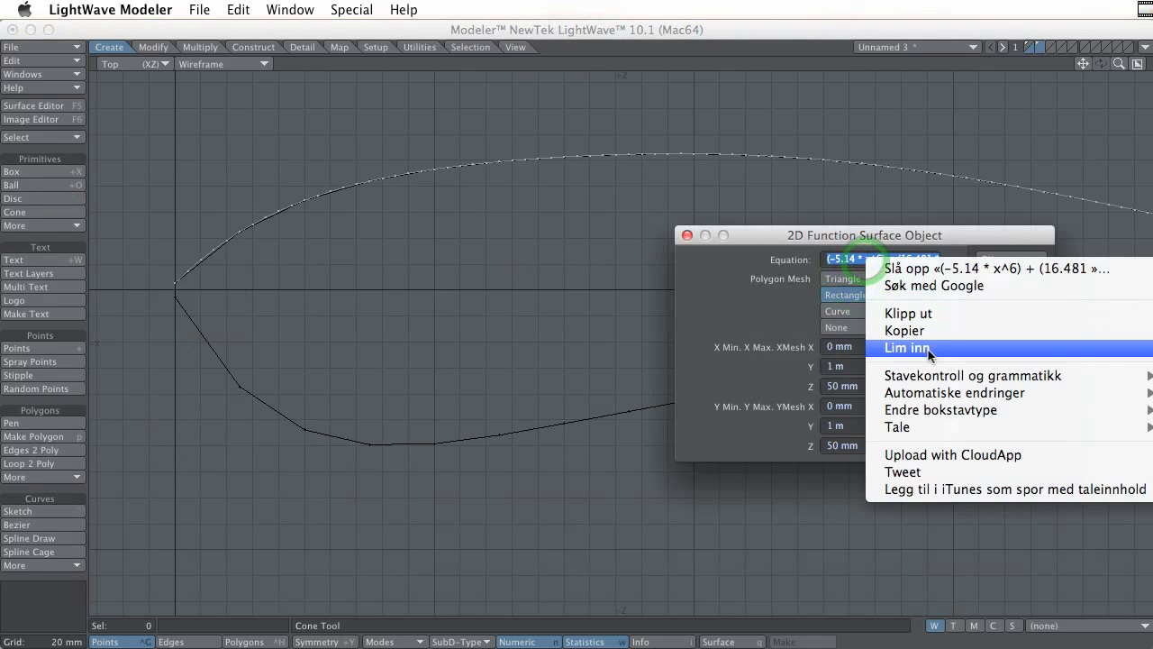
click(928, 349)
drag(834, 386, 822, 385)
text(1)
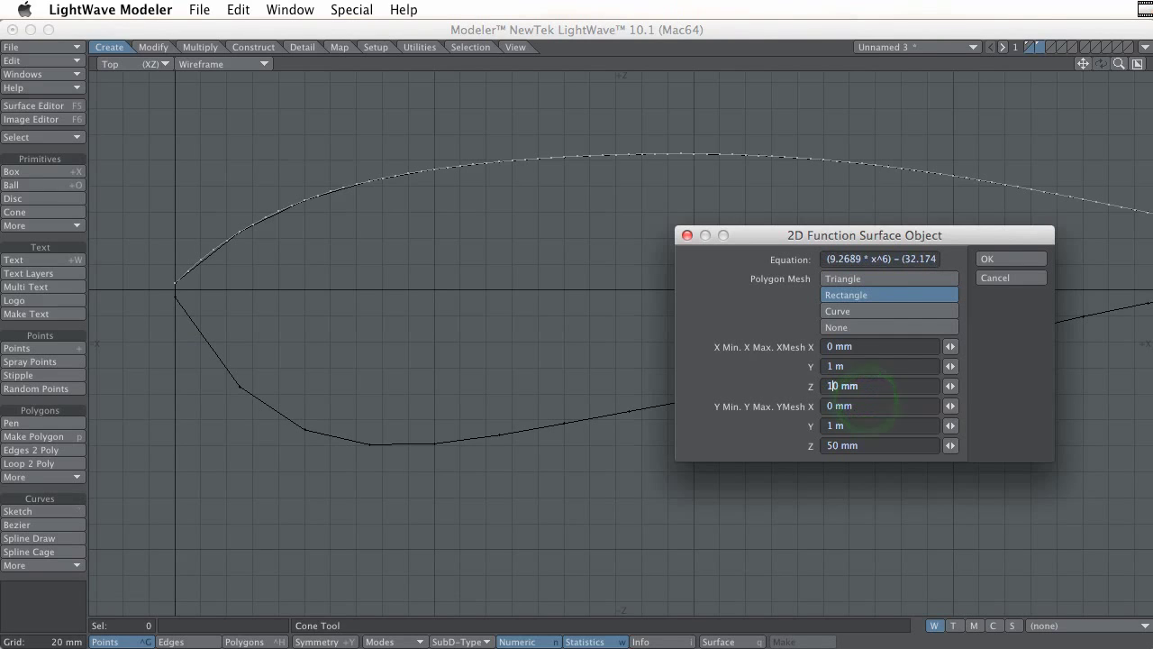
click(1002, 262)
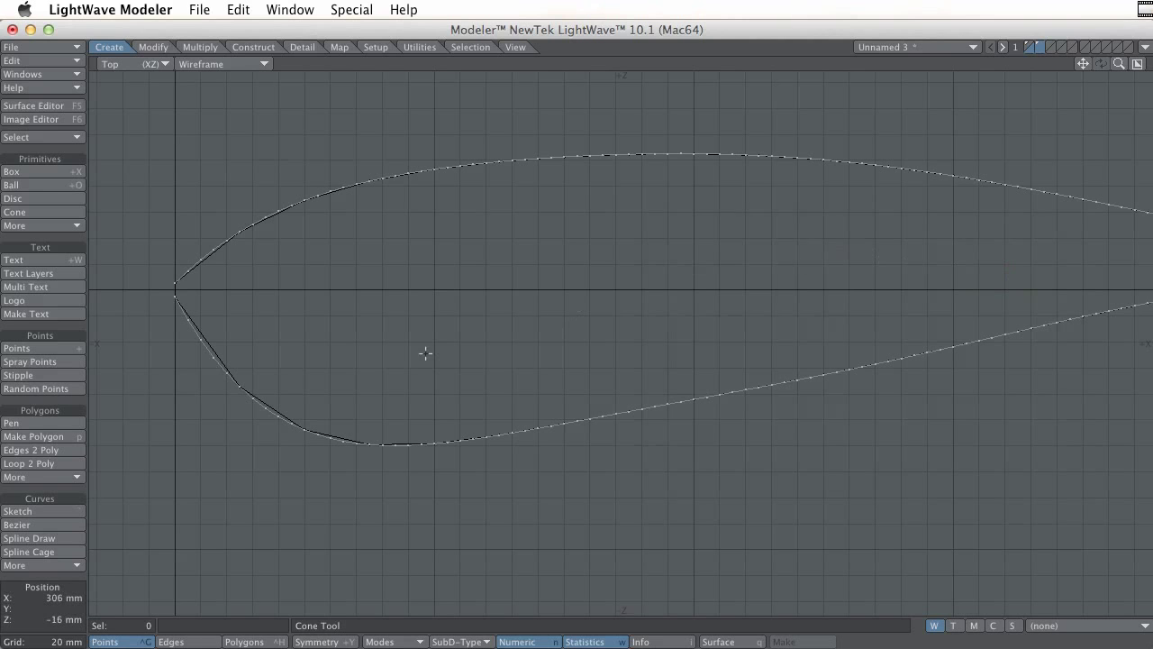
click(561, 447)
mouse_move(725, 338)
ctrl+alt+mouse_down()
mouse_move(520, 314)
mouse_move(537, 314)
ctrl+alt+mouse_up()
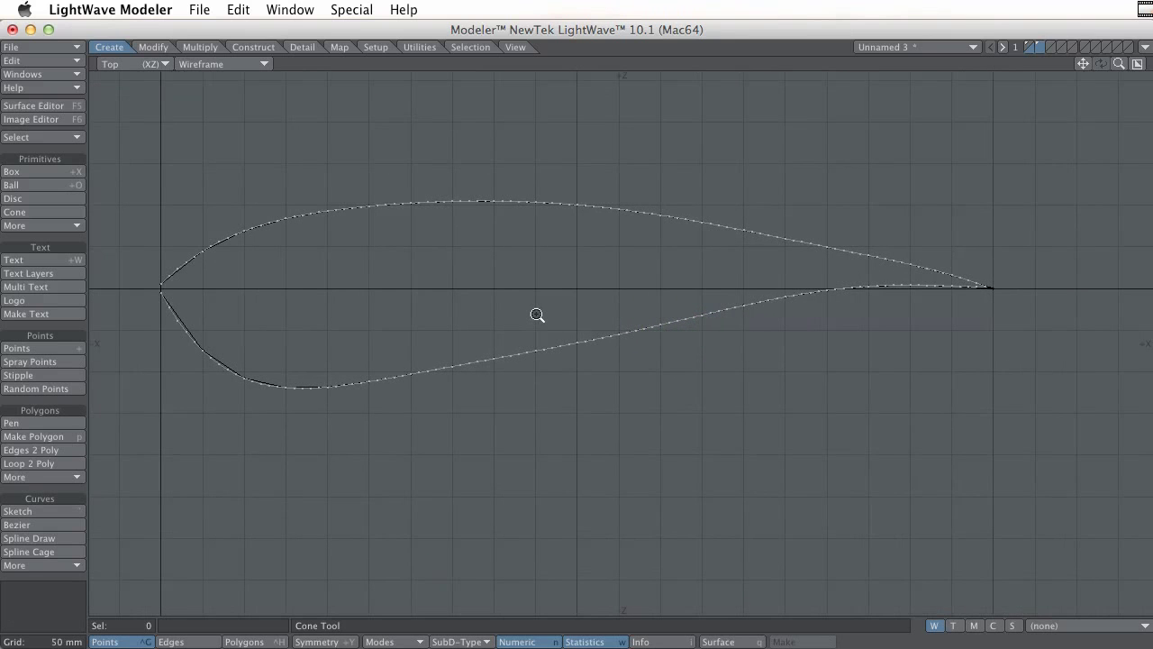